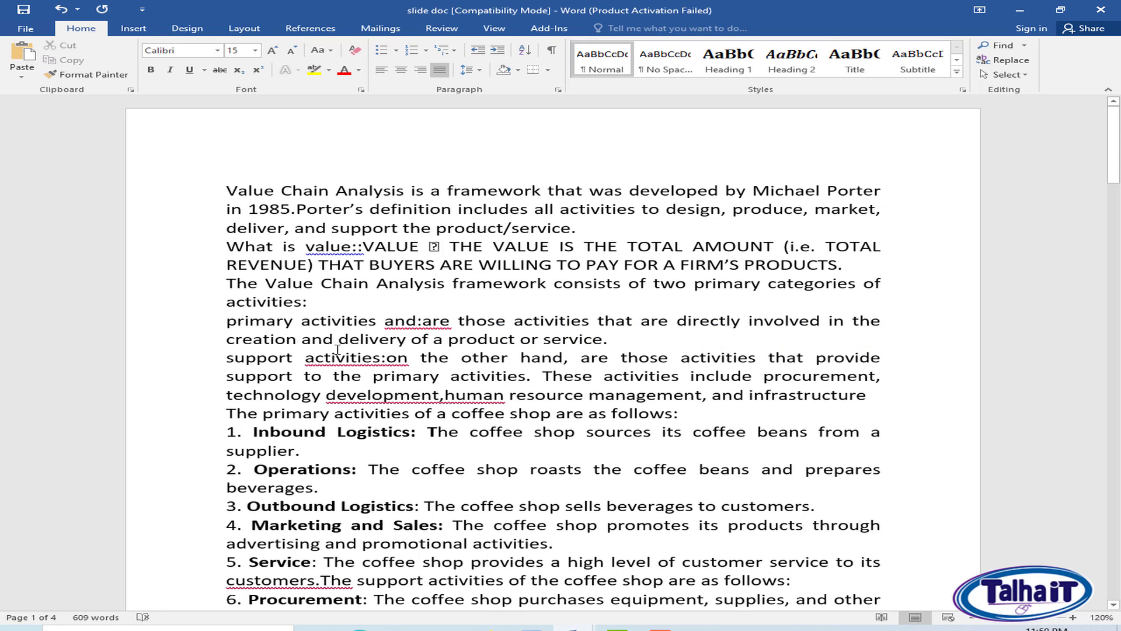
# Look through all pages of the document, including an overview of several pages side by side, and return to the opening text.
pyautogui.scroll(-5, 654, 340)
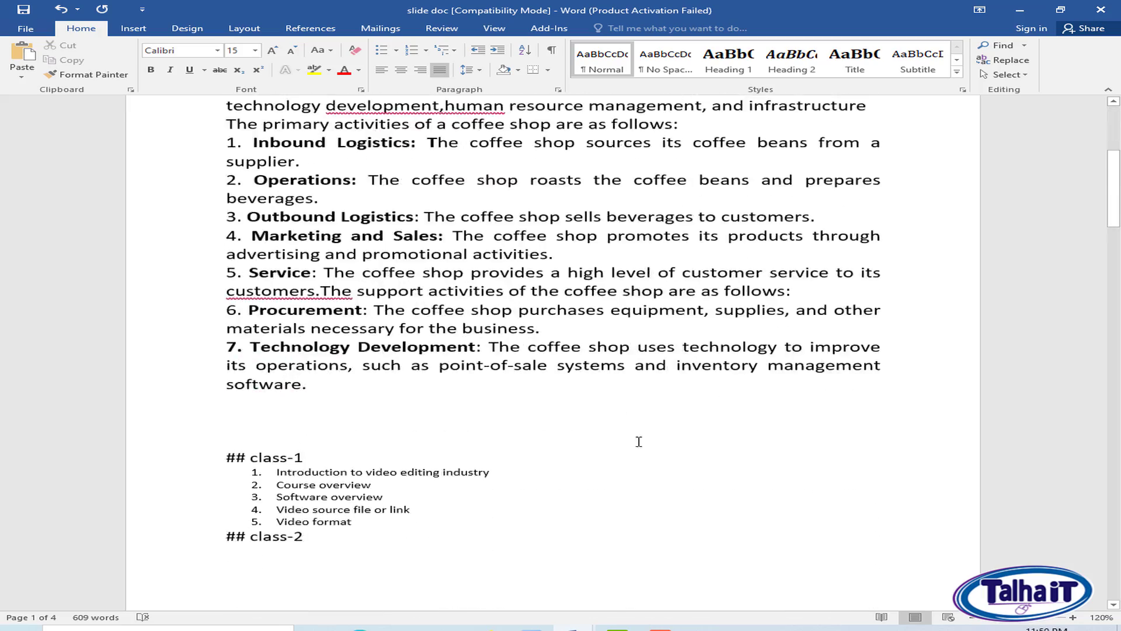
pyautogui.scroll(4, 638, 440)
pyautogui.scroll(1, 704, 423)
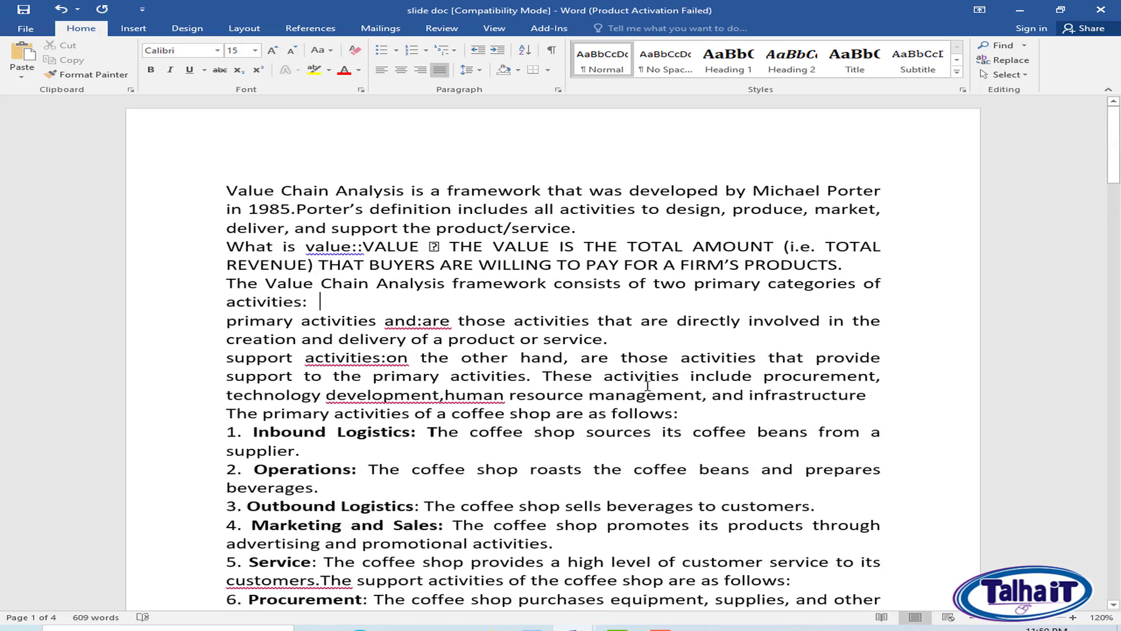
pyautogui.scroll(-3, 648, 385)
pyautogui.keyDown('ctrl'); pyautogui.scroll(-4, 492, 356); pyautogui.keyUp('ctrl')
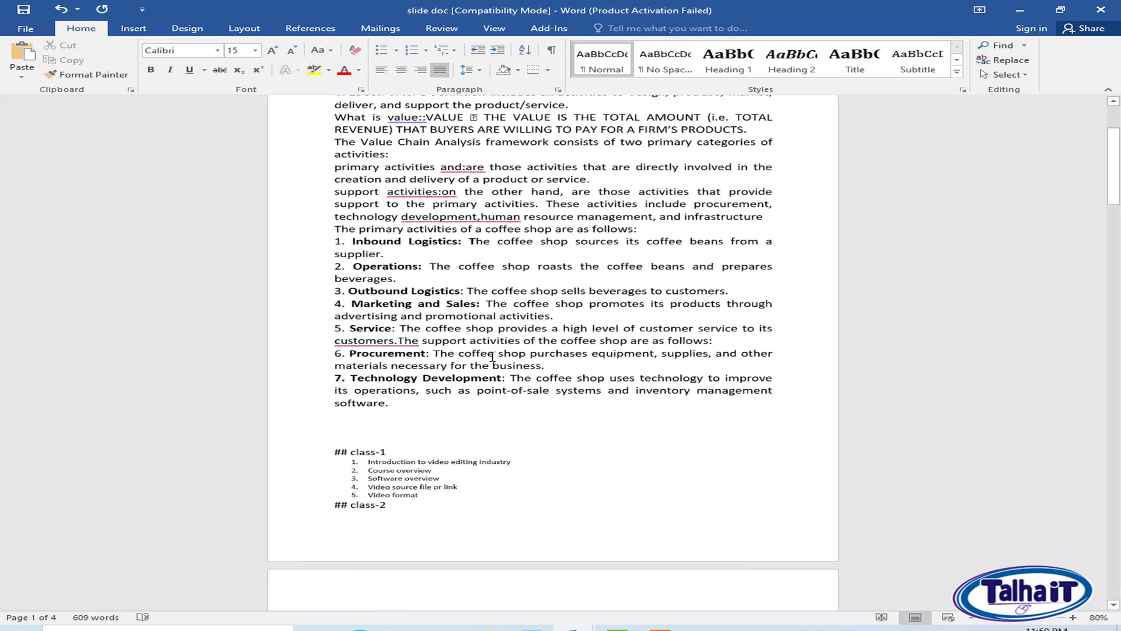
pyautogui.keyDown('ctrl'); pyautogui.scroll(-4, 492, 356); pyautogui.keyUp('ctrl')
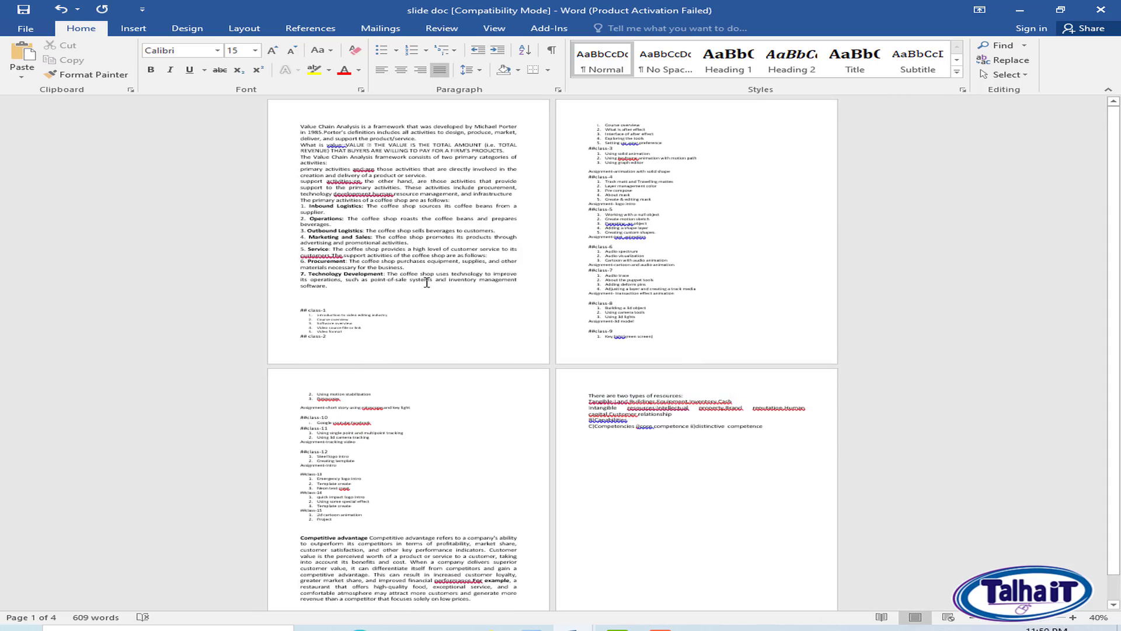
pyautogui.keyDown('ctrl'); pyautogui.scroll(2, 573, 317); pyautogui.keyUp('ctrl')
pyautogui.scroll(-3, 560, 423)
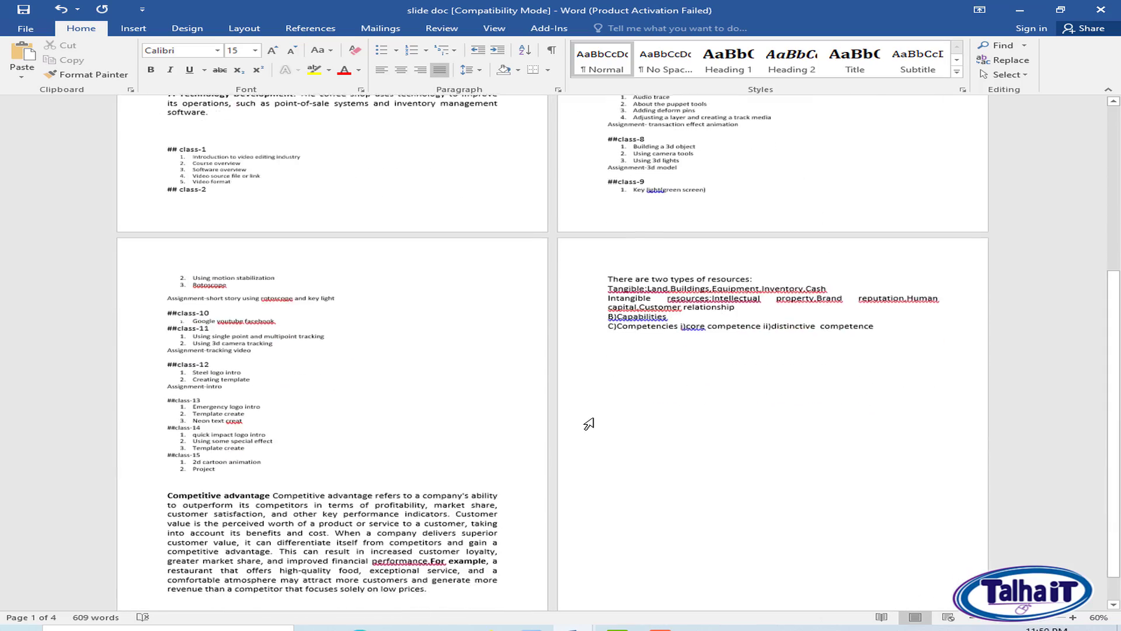
pyautogui.scroll(-1, 284, 448)
pyautogui.scroll(5, 773, 377)
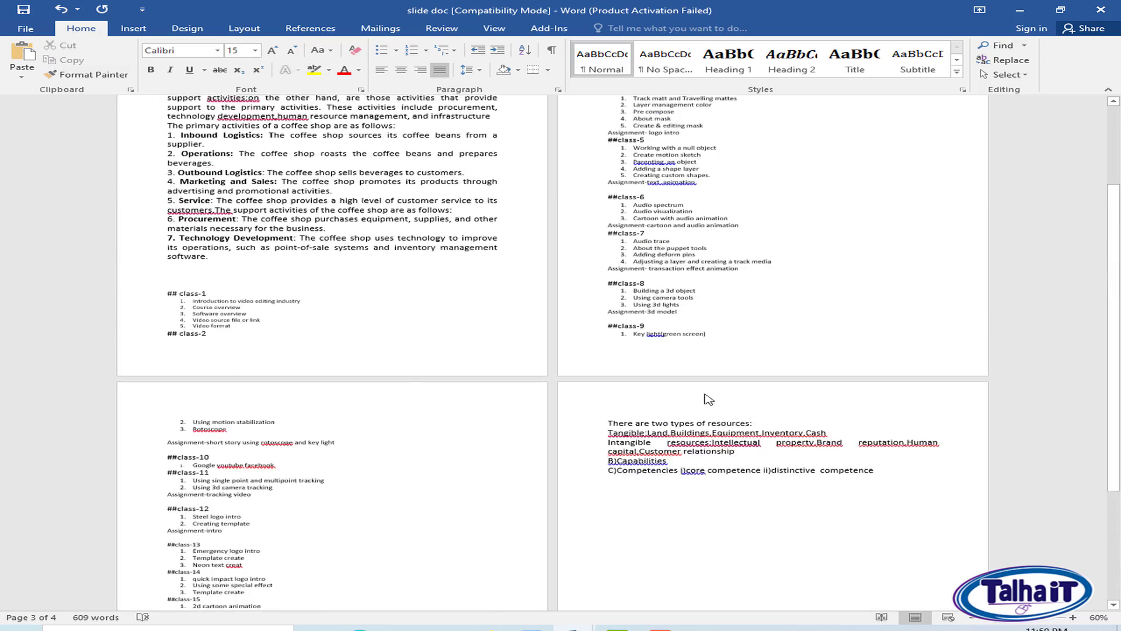
pyautogui.keyDown('ctrl'); pyautogui.scroll(10, 705, 382); pyautogui.keyUp('ctrl')
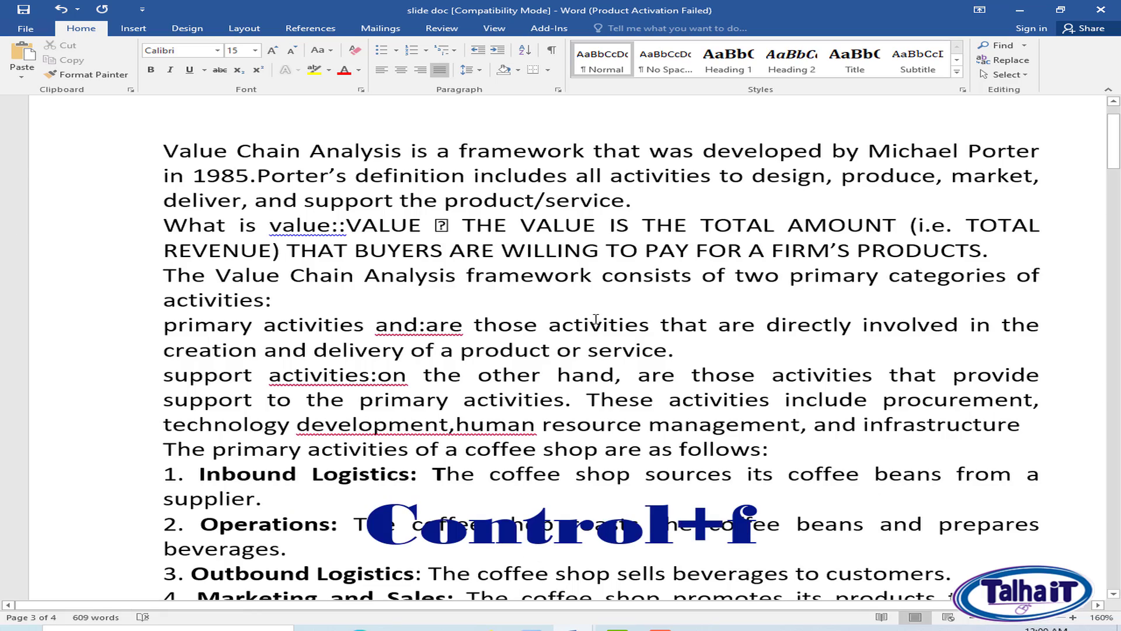
# Show the Navigation pane with its document search.
pyautogui.hotkey('ctrl', 'f')
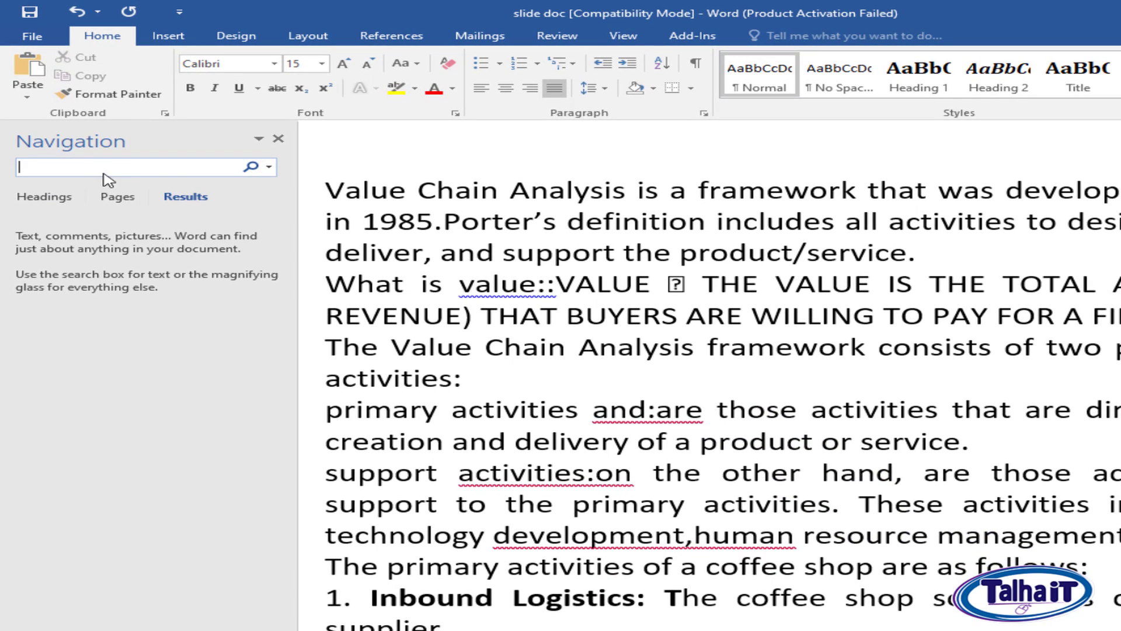
pyautogui.click(278, 139)
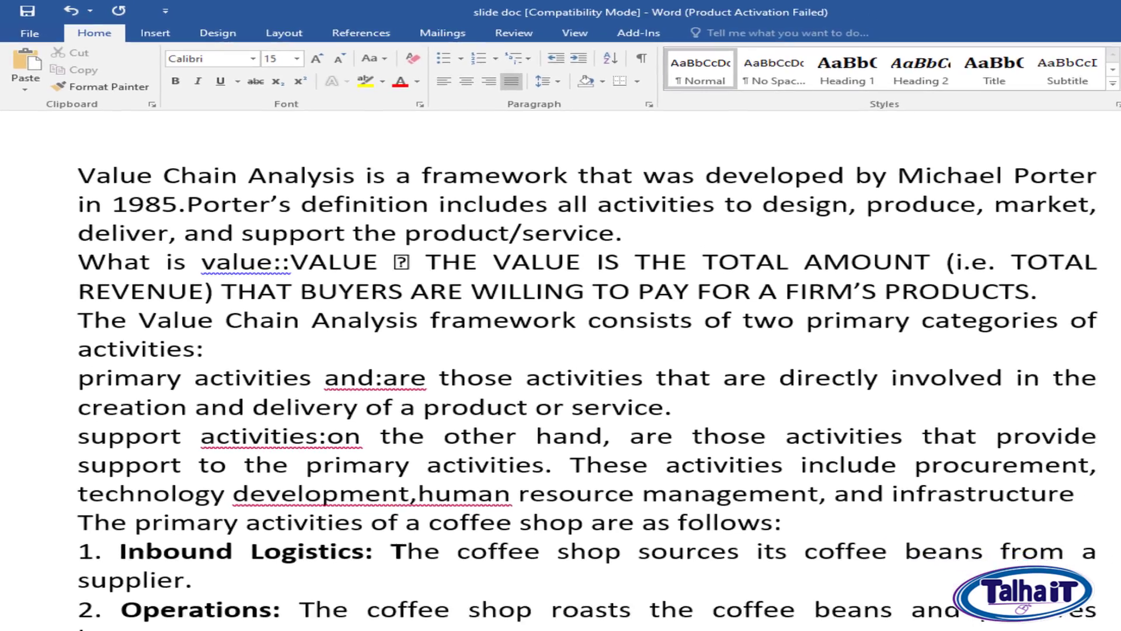
pyautogui.click(1004, 46)
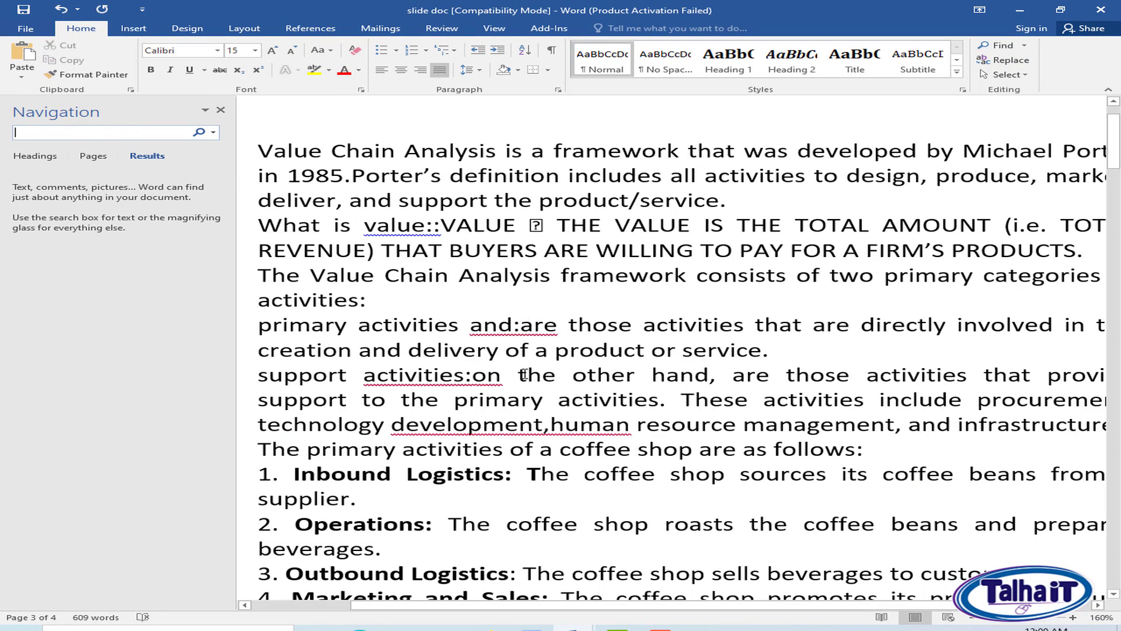
pyautogui.click(498, 374)
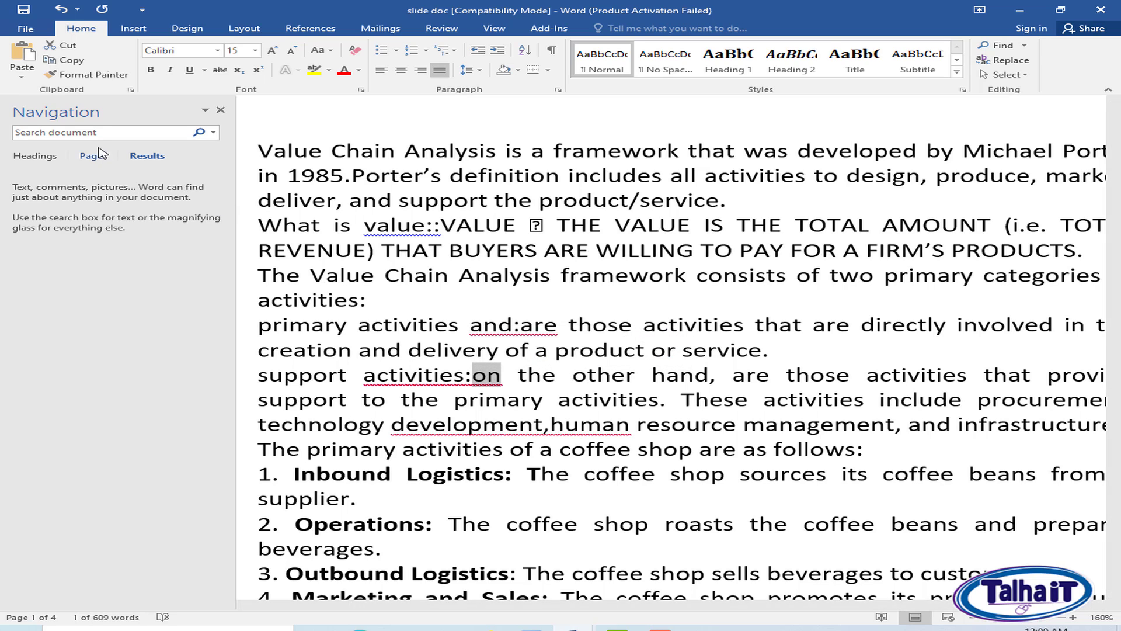
pyautogui.click(512, 376)
pyautogui.moveTo(502, 375); pyautogui.dragTo(468, 376)
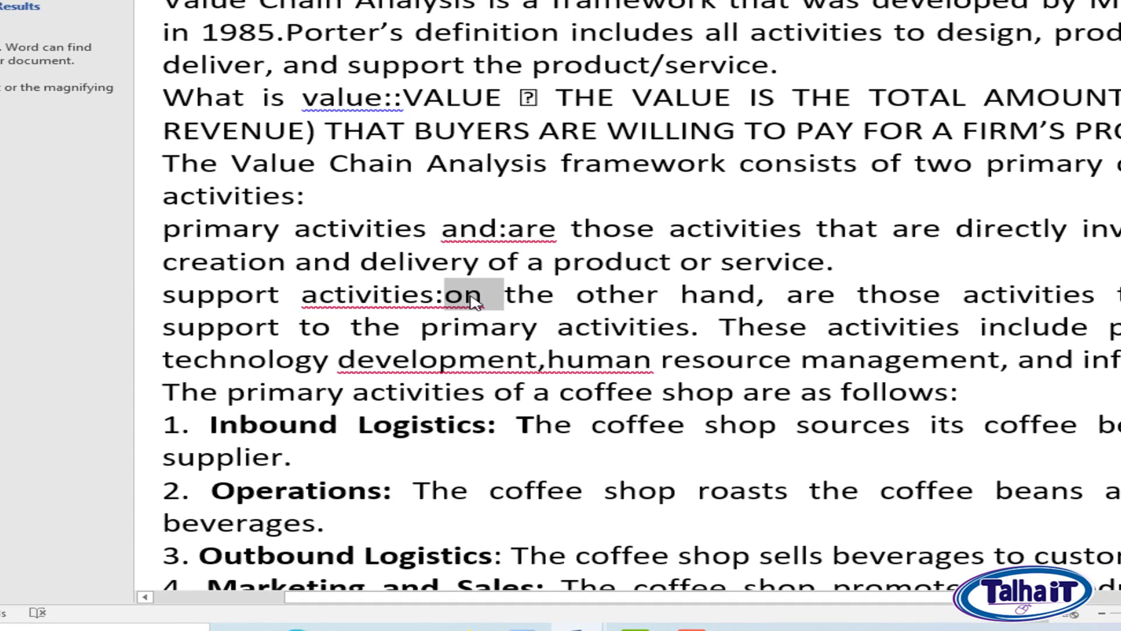
pyautogui.rightClick(471, 296)
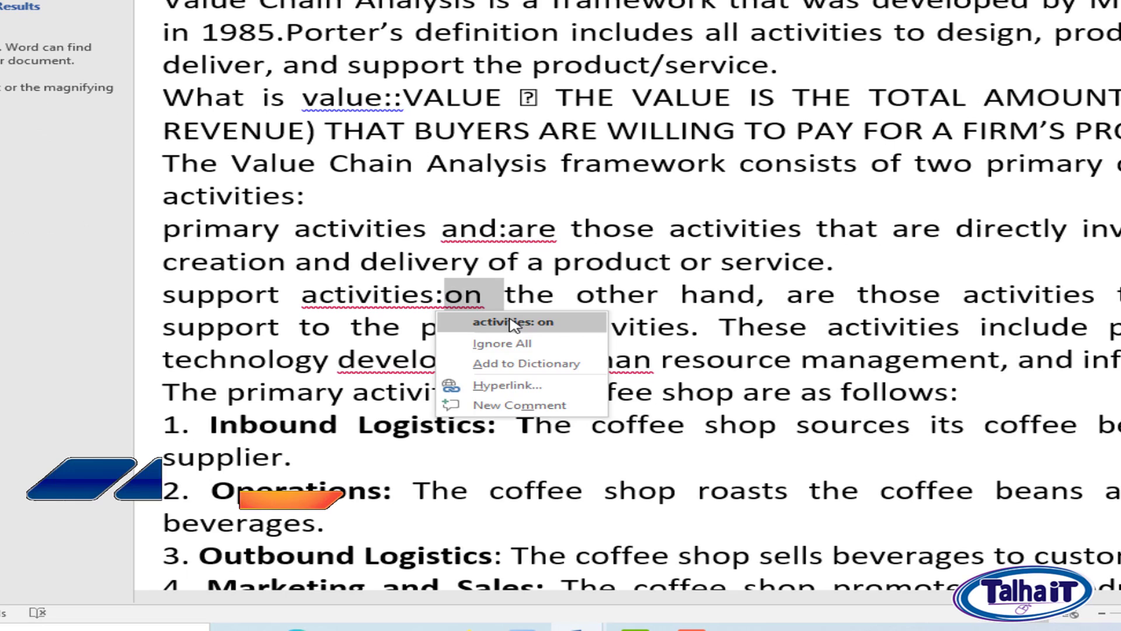
pyautogui.click(775, 297)
pyautogui.click(466, 295)
pyautogui.moveTo(444, 294); pyautogui.dragTo(471, 297)
pyautogui.rightClick(469, 298)
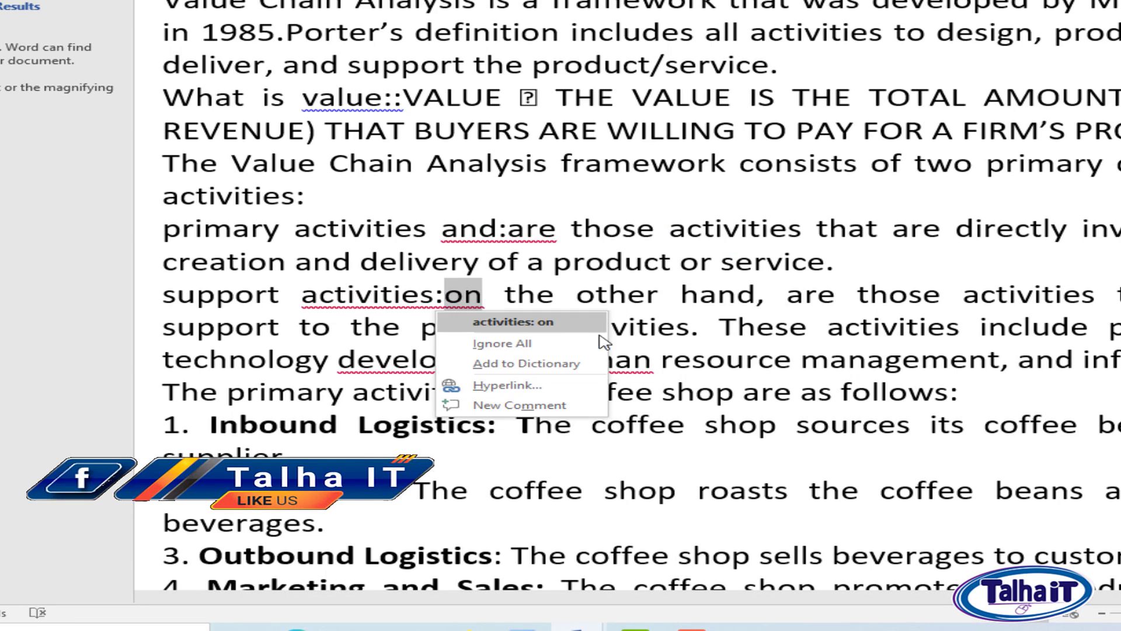
pyautogui.click(708, 319)
# Insert a space before "on" in "support activities:on" and copy the word "on".
pyautogui.click(483, 300)
pyautogui.click(446, 297)
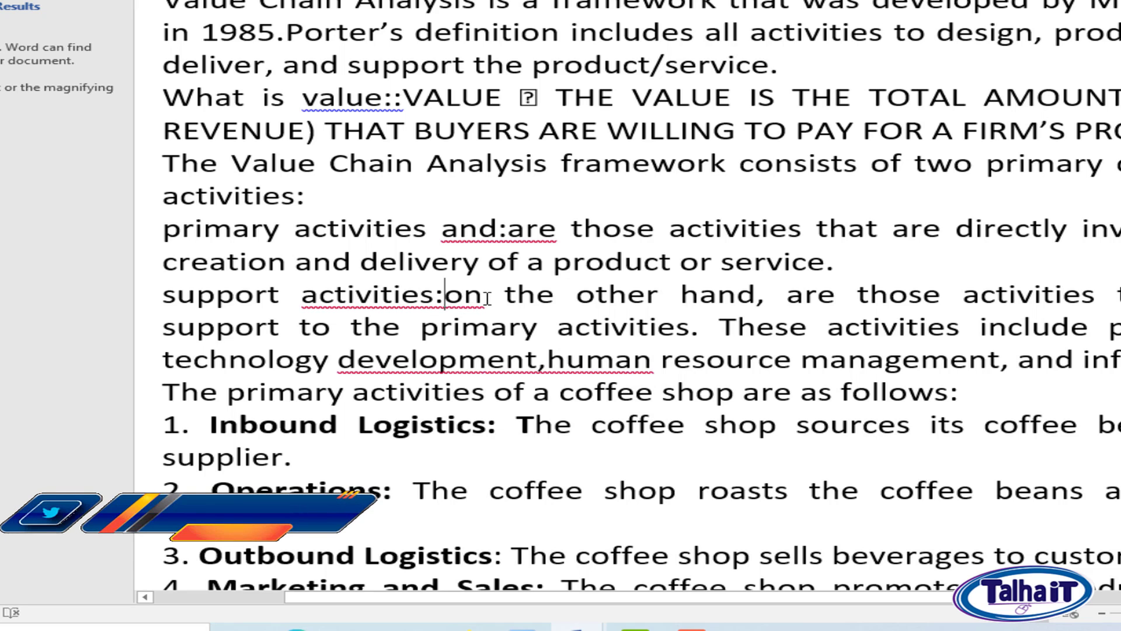
pyautogui.moveTo(500, 295); pyautogui.dragTo(463, 295)
pyautogui.rightClick(470, 295)
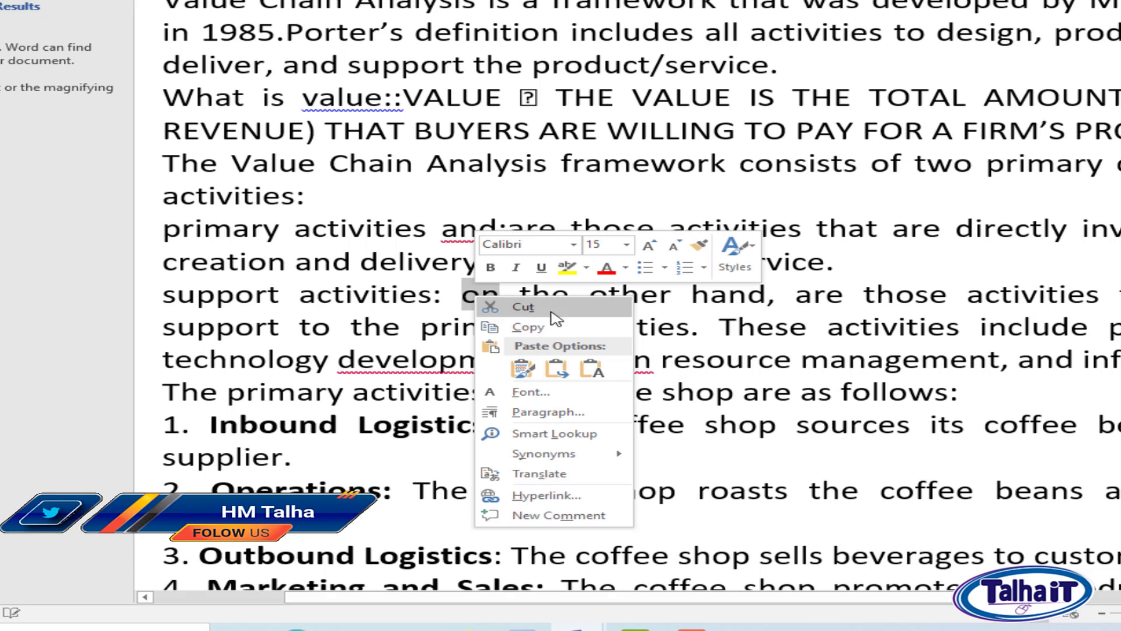
pyautogui.click(549, 337)
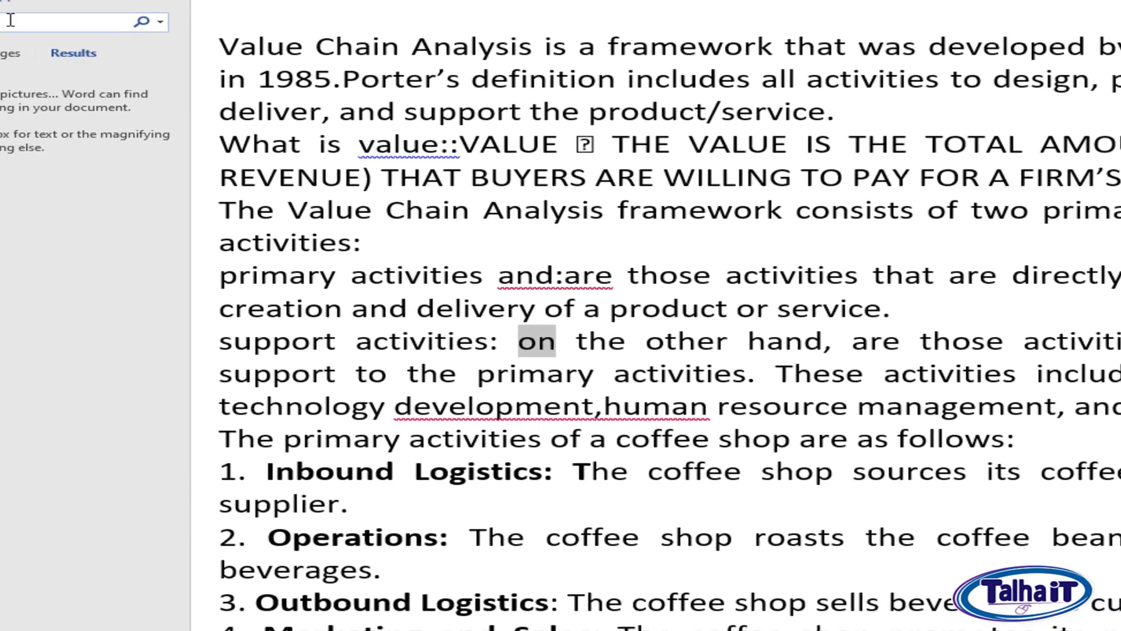
pyautogui.rightClick(131, 121)
pyautogui.click(184, 169)
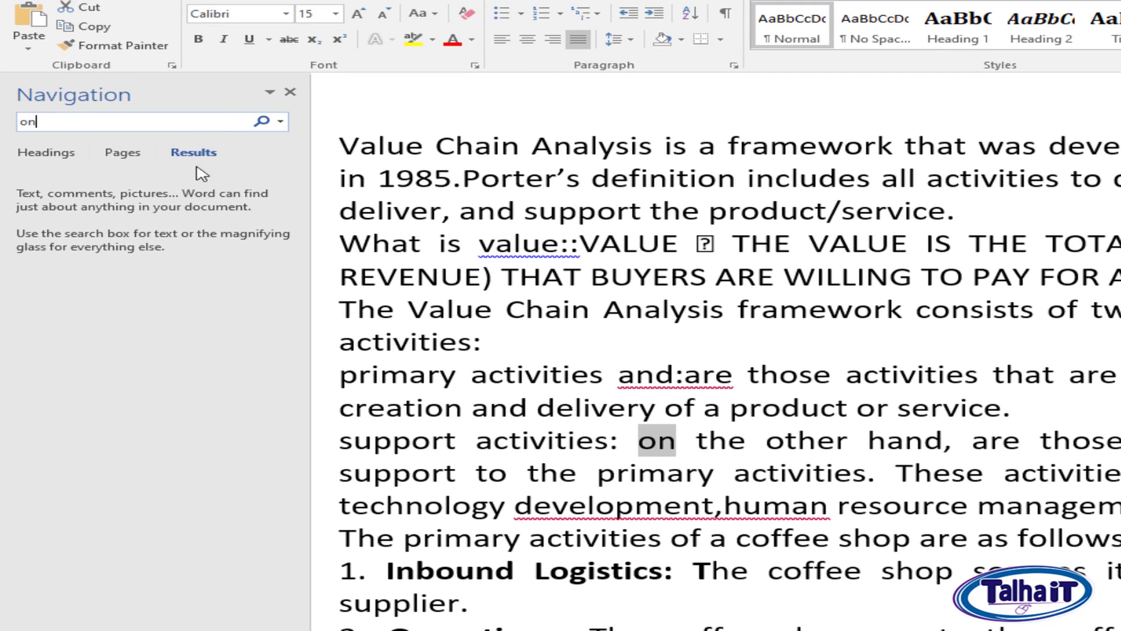
pyautogui.click(259, 121)
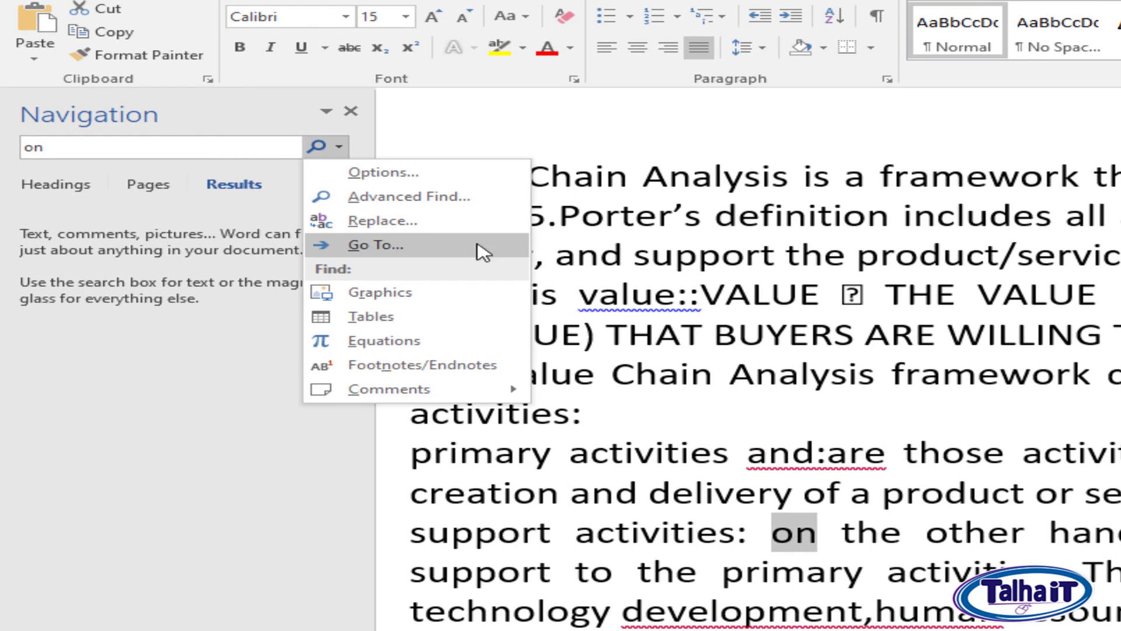
pyautogui.click(420, 255)
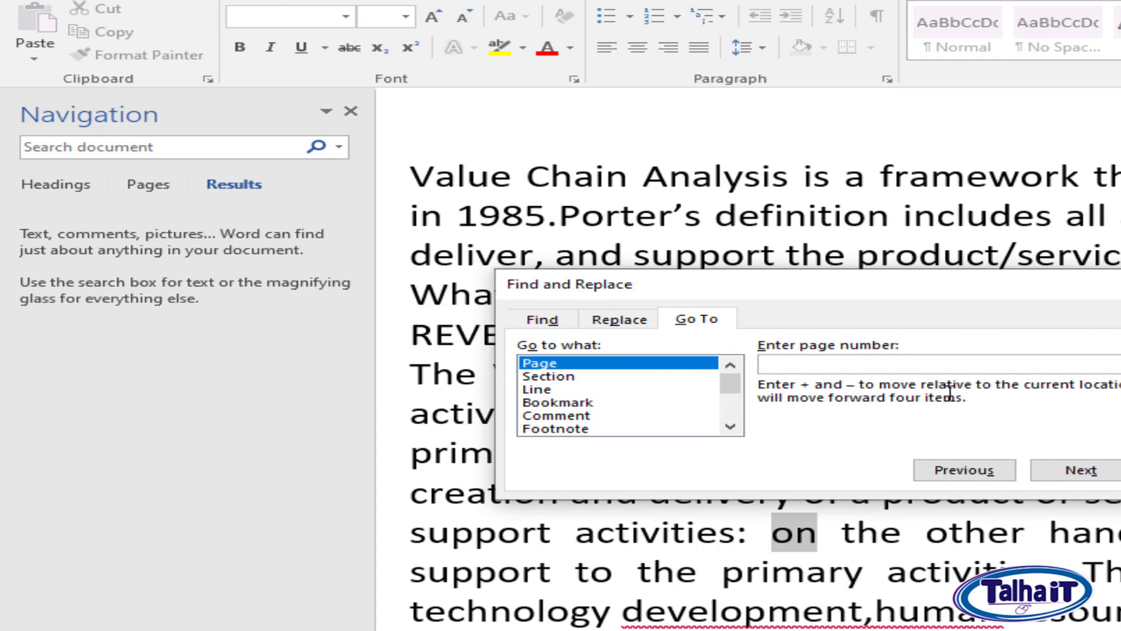
pyautogui.press('Escape')
# Search the document for "on" and go to the match in the "Operations" item.
pyautogui.click(153, 147)
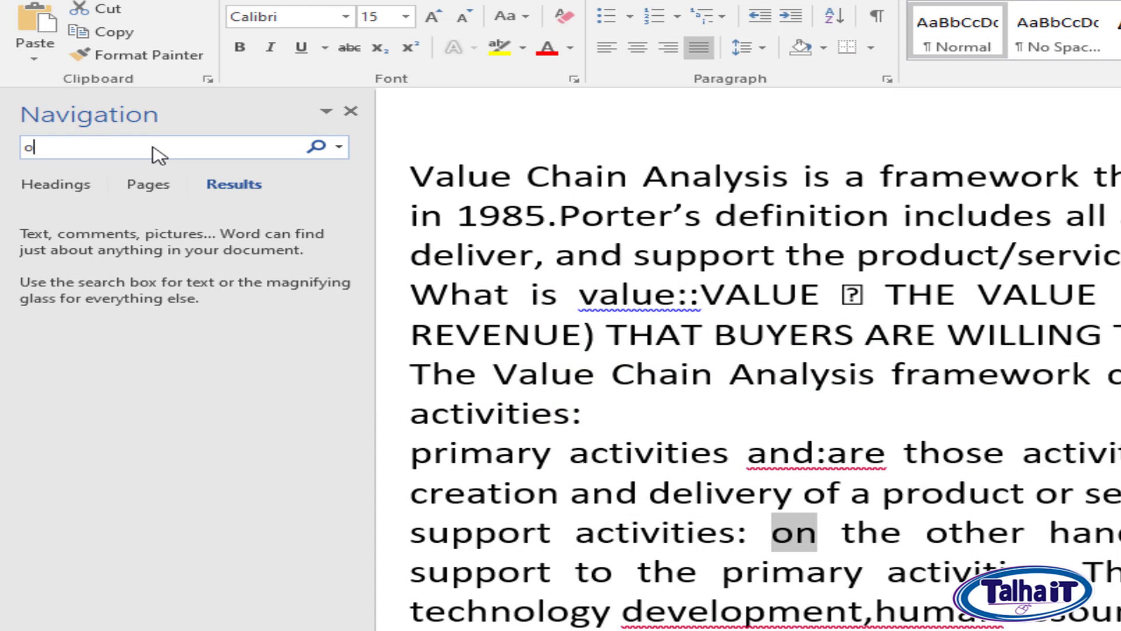
pyautogui.write('on')
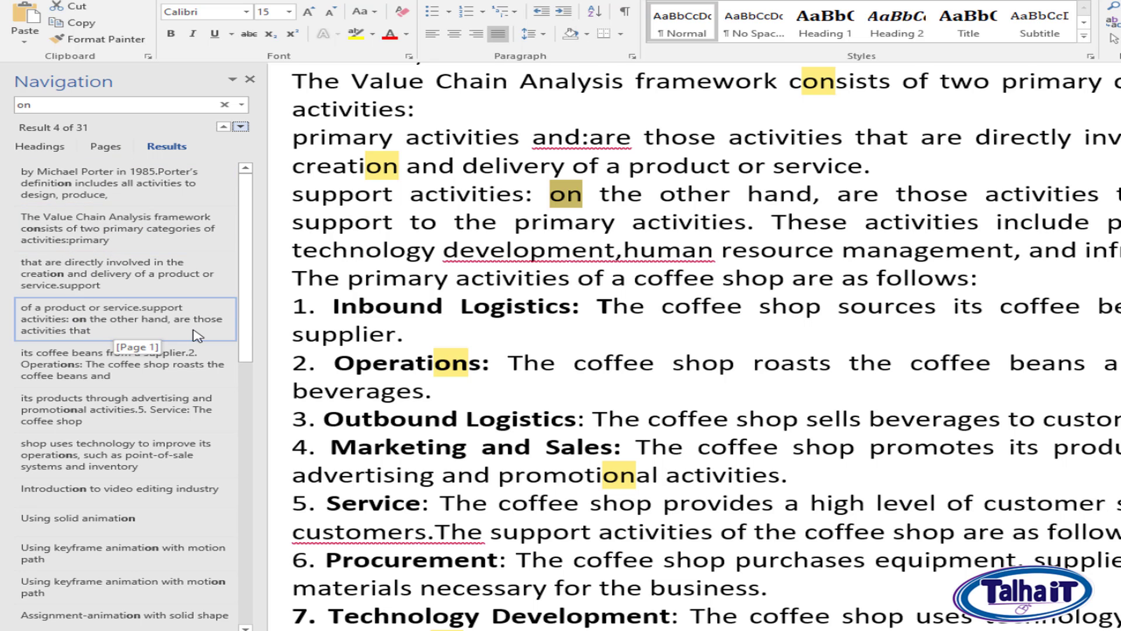
pyautogui.click(176, 364)
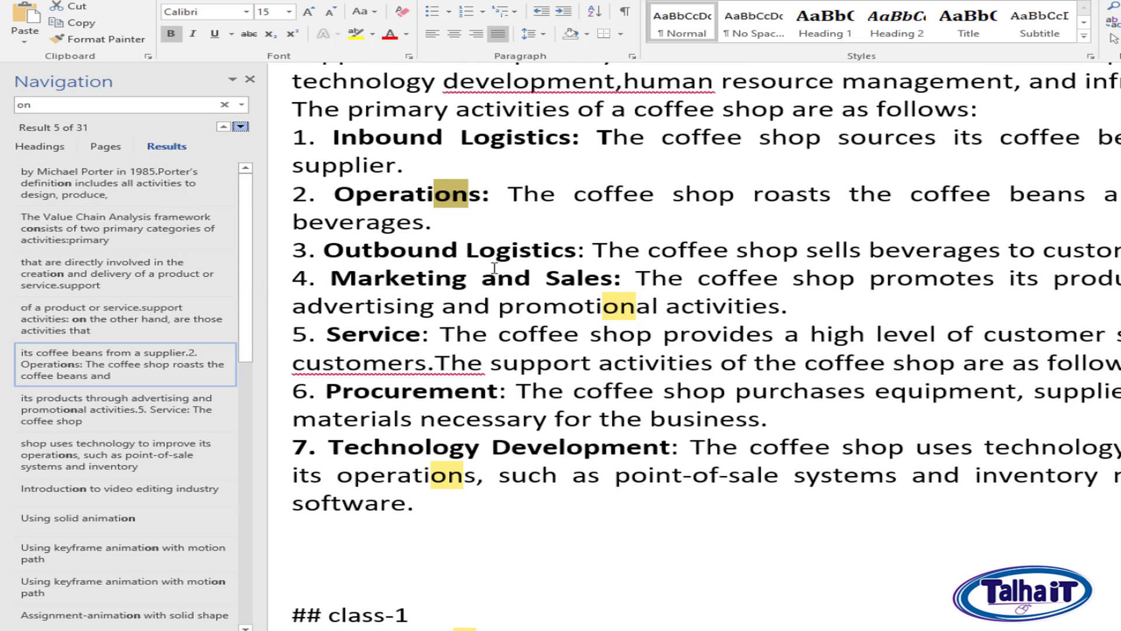
# Step forward through the "on" matches, from "Operations" to the "Assignment-cartoon and audio animation" line under class-6.
pyautogui.press('Return')
pyautogui.press('Return')
pyautogui.press('Return')
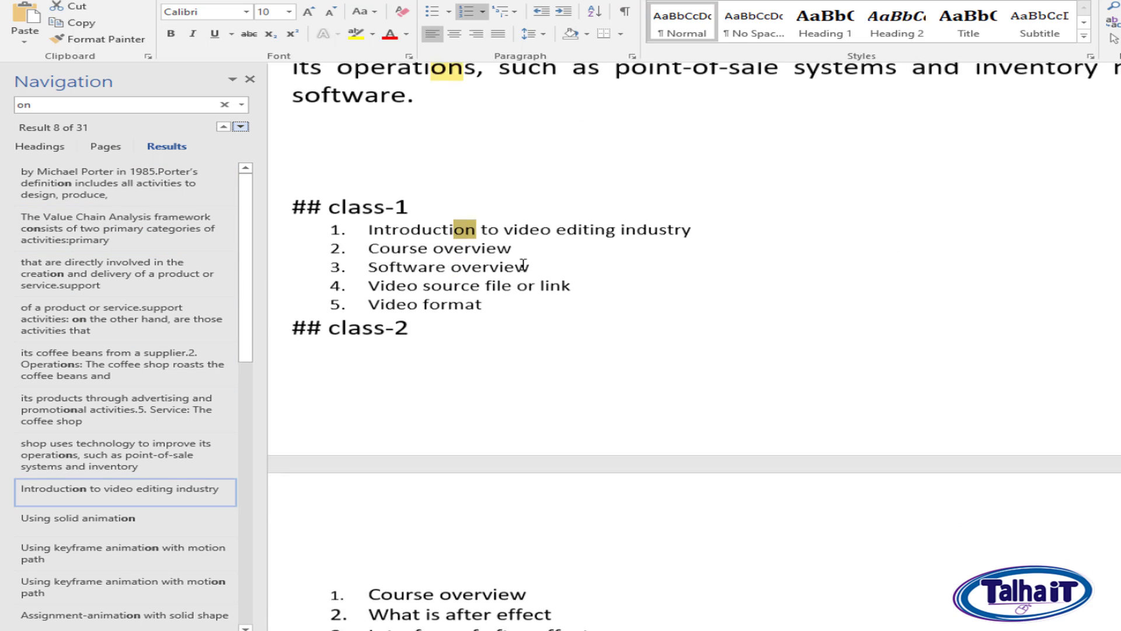
pyautogui.press('Return')
pyautogui.press('Return')
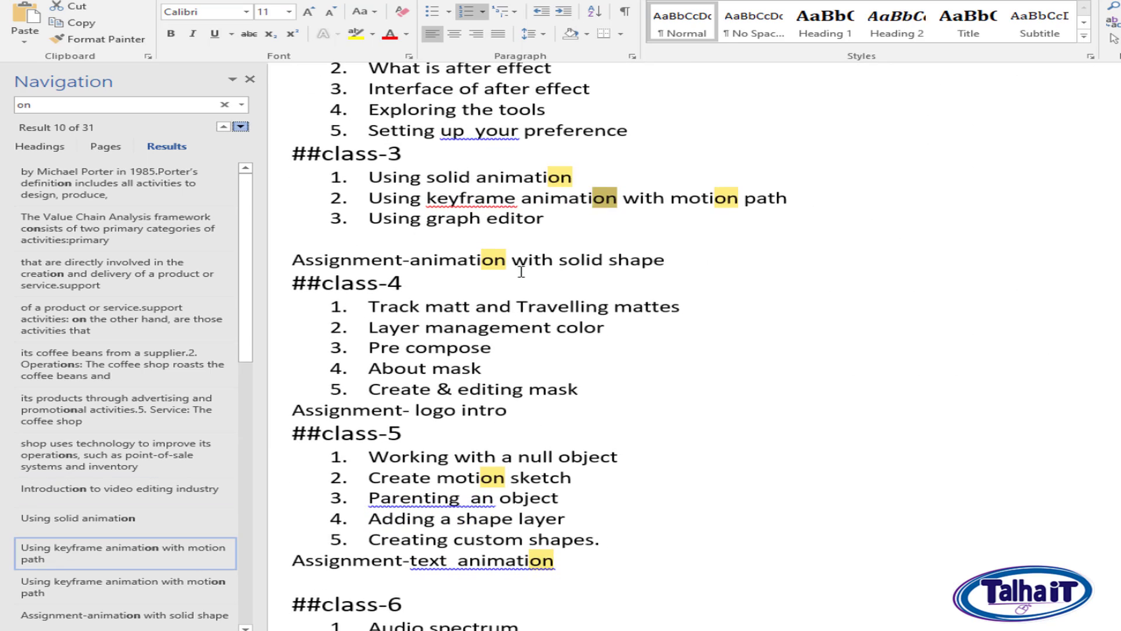
pyautogui.press('Return')
pyautogui.press('Return')
pyautogui.press('Return')
pyautogui.press('Return')
pyautogui.press('Return')
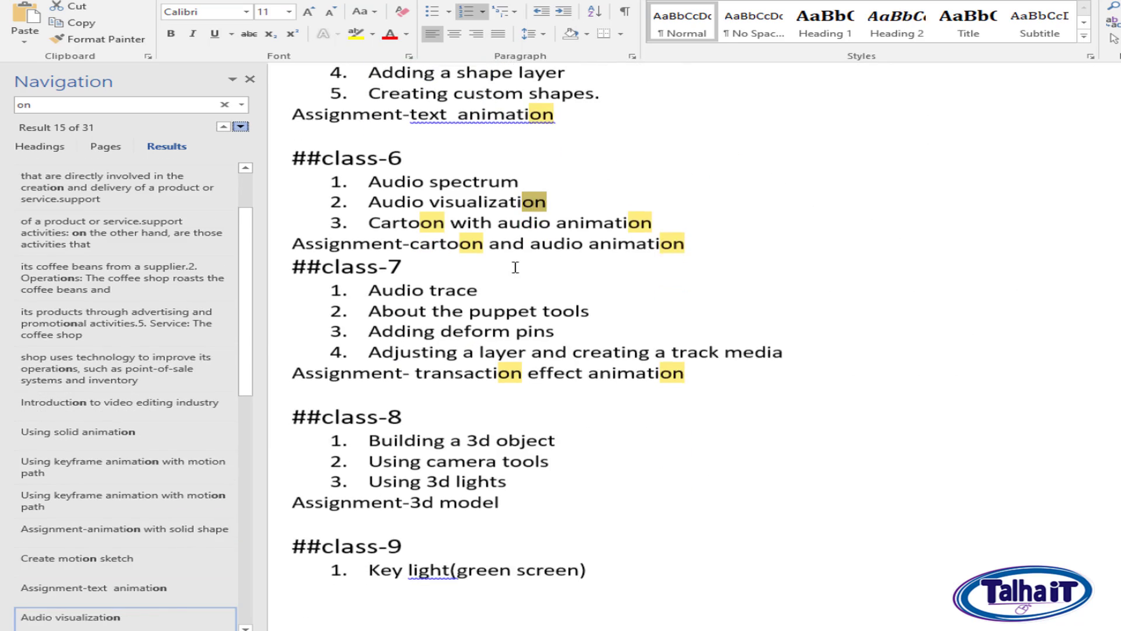
pyautogui.press('Return')
pyautogui.press('Return')
pyautogui.press('Return')
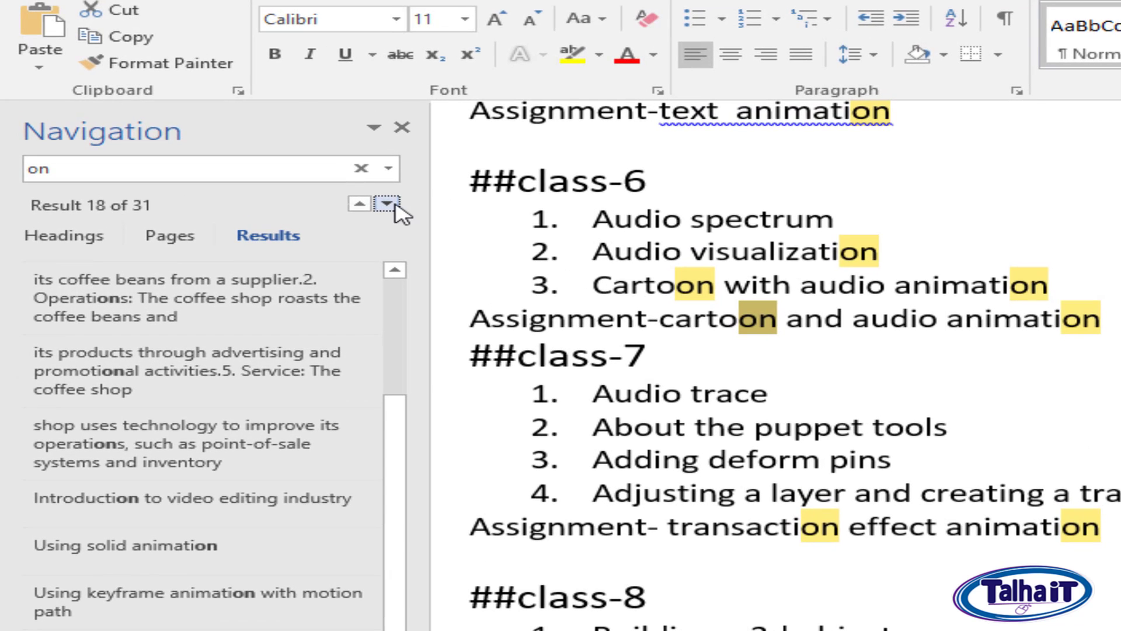
# Step back through the "on" matches to the "Assignment-animation with solid shape" line.
pyautogui.click(360, 204)
pyautogui.click(361, 205)
pyautogui.click(360, 204)
pyautogui.click(360, 204)
pyautogui.click(360, 204)
pyautogui.click(360, 204)
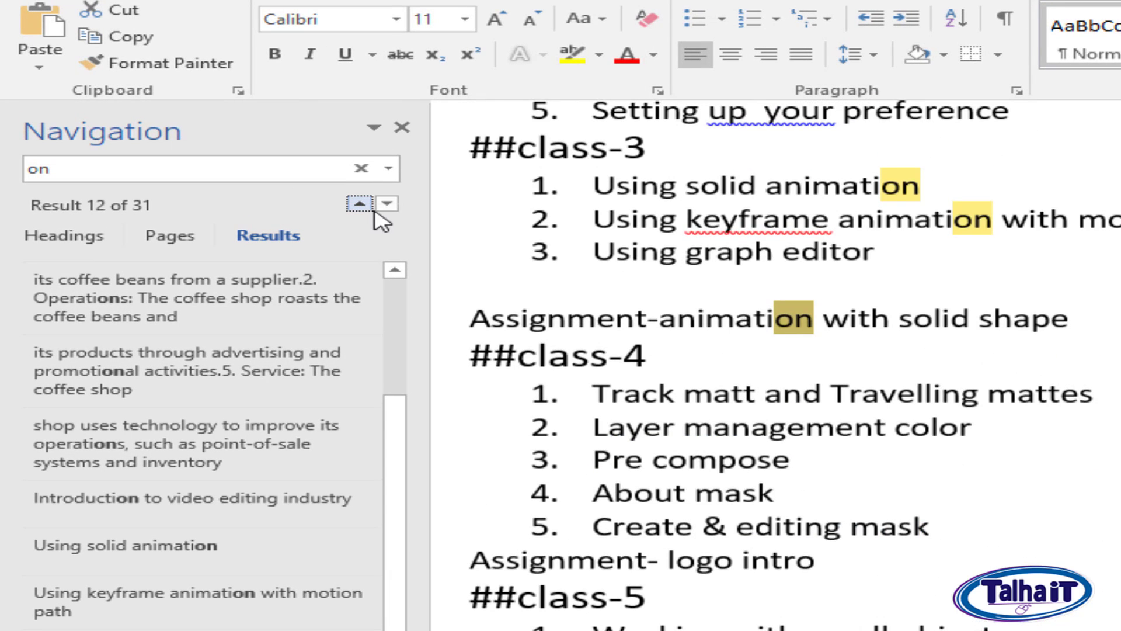
# Step forward through the "on" matches to "Using motion stabilization" and close the Navigation pane.
pyautogui.click(387, 203)
pyautogui.click(388, 203)
pyautogui.click(387, 203)
pyautogui.click(387, 203)
pyautogui.click(387, 203)
pyautogui.click(387, 203)
pyautogui.click(388, 203)
pyautogui.click(388, 204)
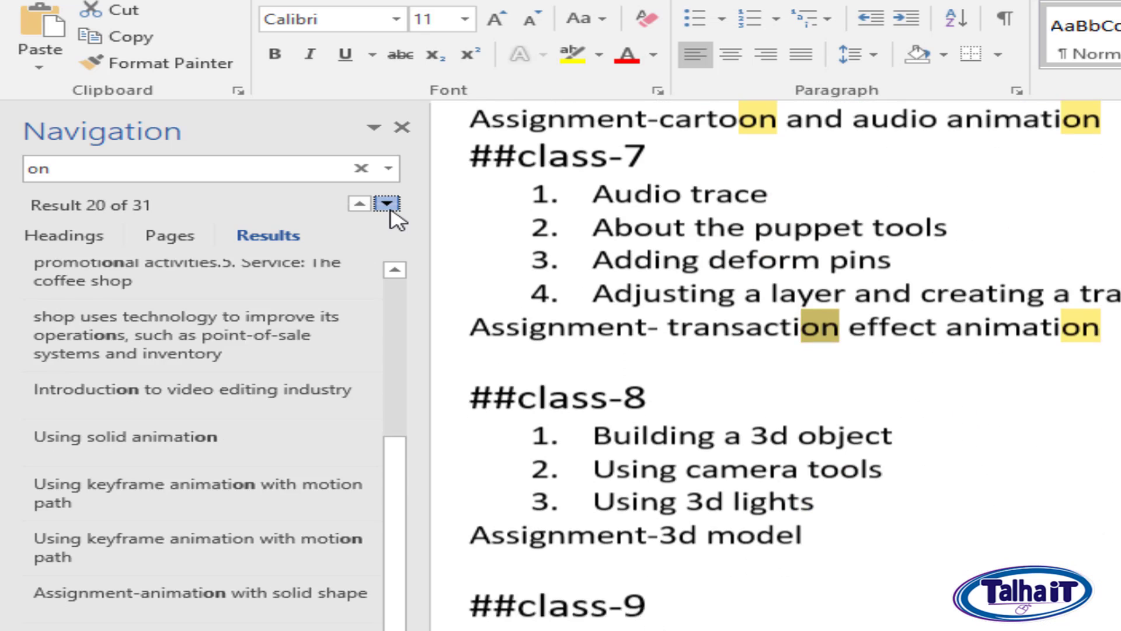
pyautogui.click(387, 203)
pyautogui.click(387, 204)
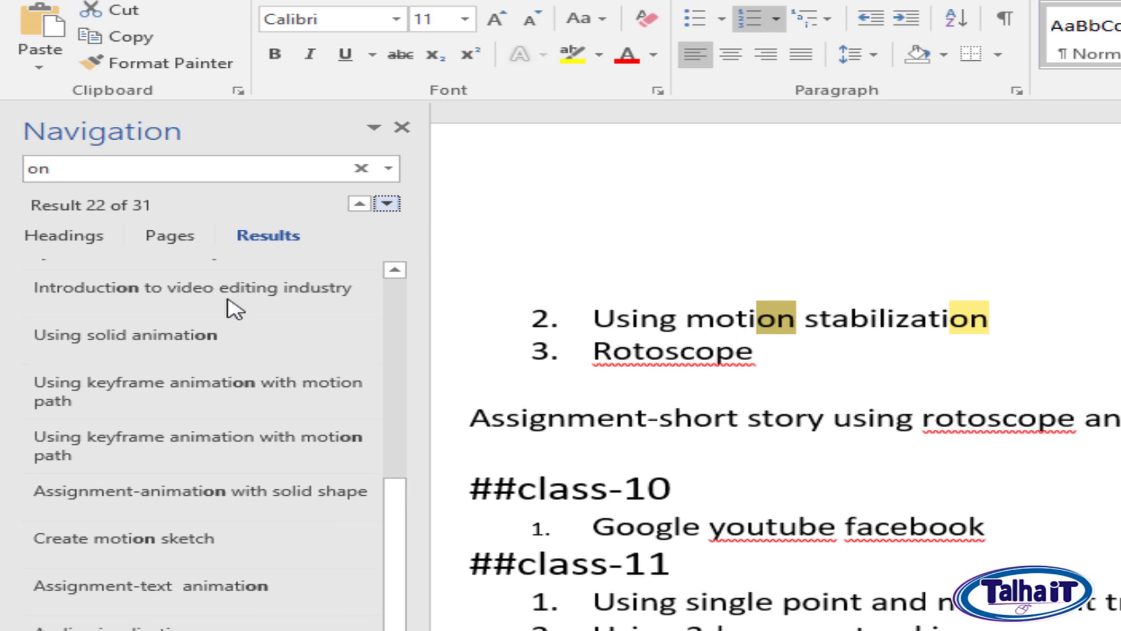
pyautogui.click(407, 133)
pyautogui.click(1118, 541)
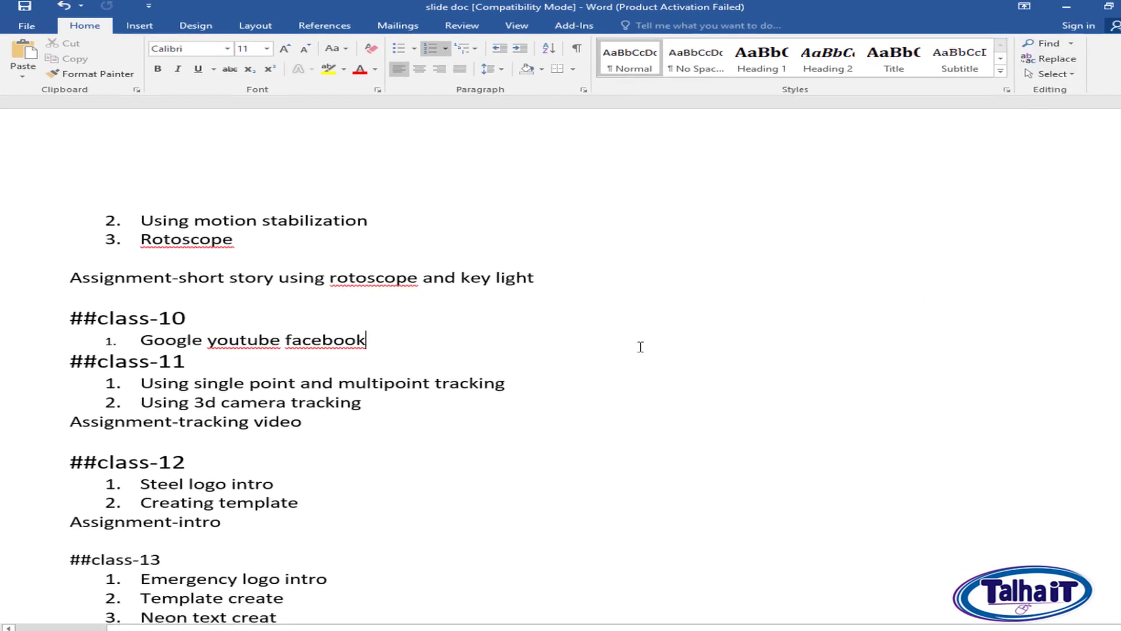
pyautogui.scroll(20, 641, 347)
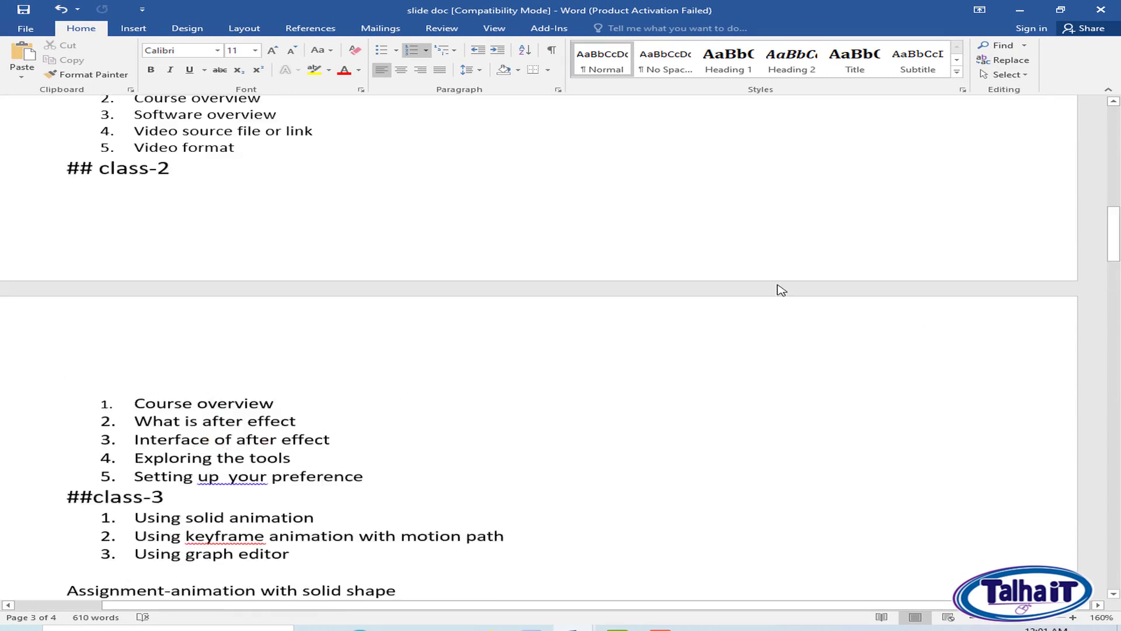
pyautogui.scroll(3, 781, 290)
pyautogui.click(1006, 59)
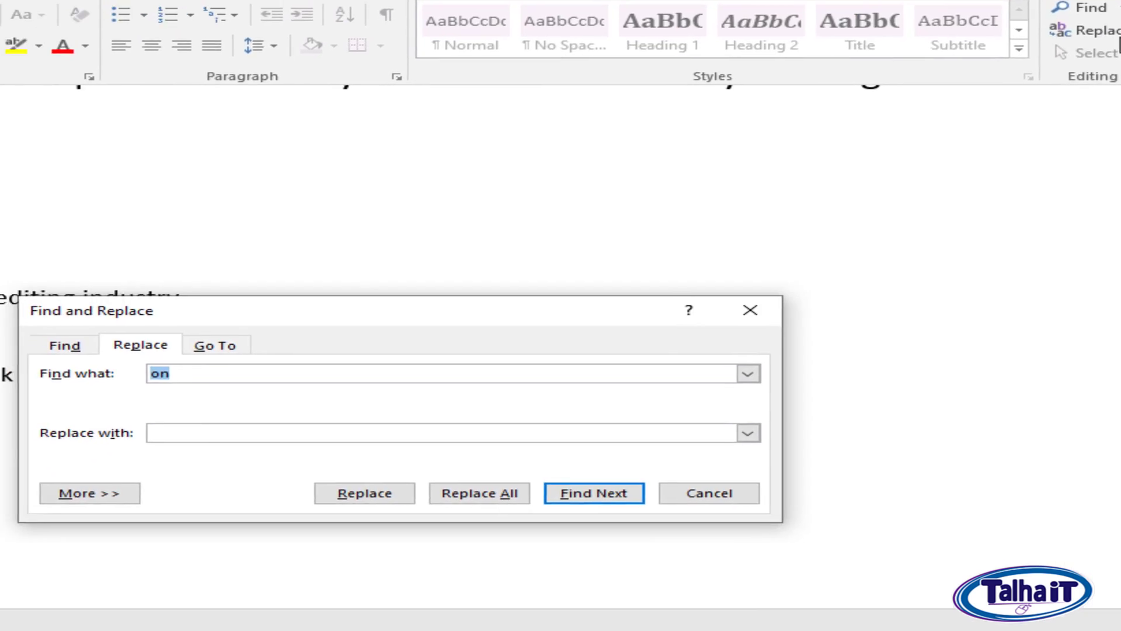
pyautogui.click(750, 310)
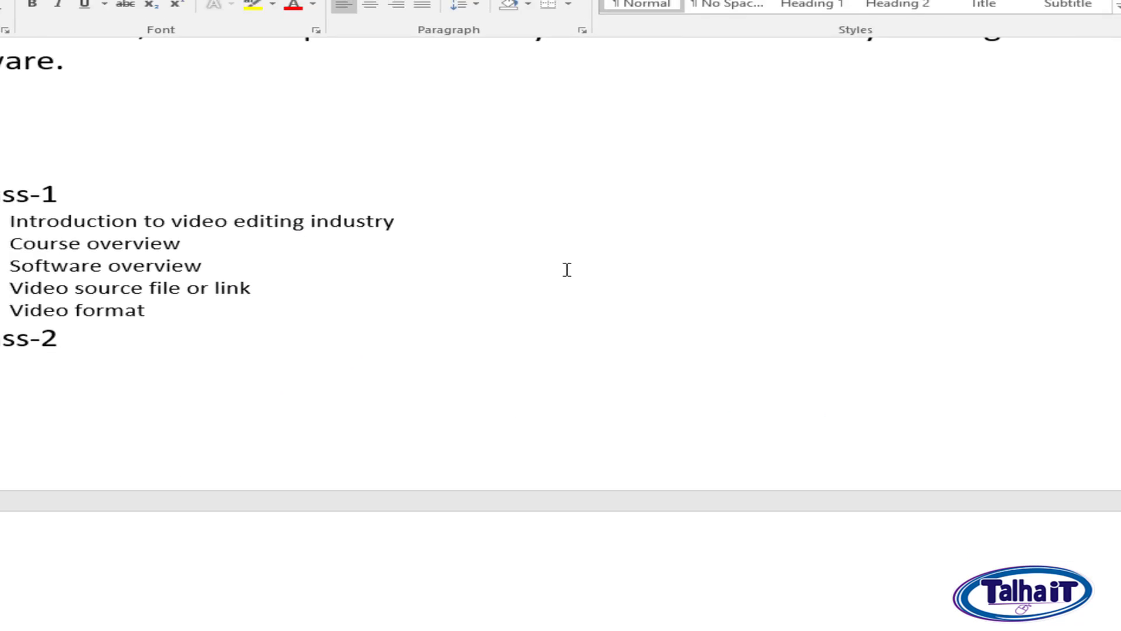
# Search the document for "on" again and view the additional find commands available for the search.
pyautogui.hotkey('ctrl', 'f')
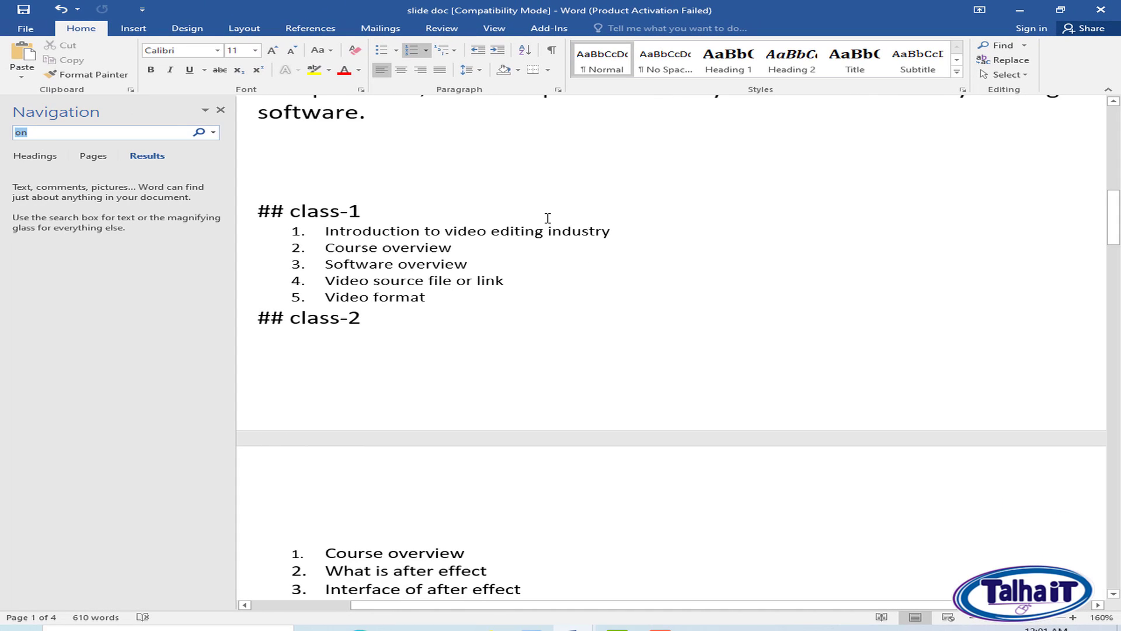
pyautogui.press('Return')
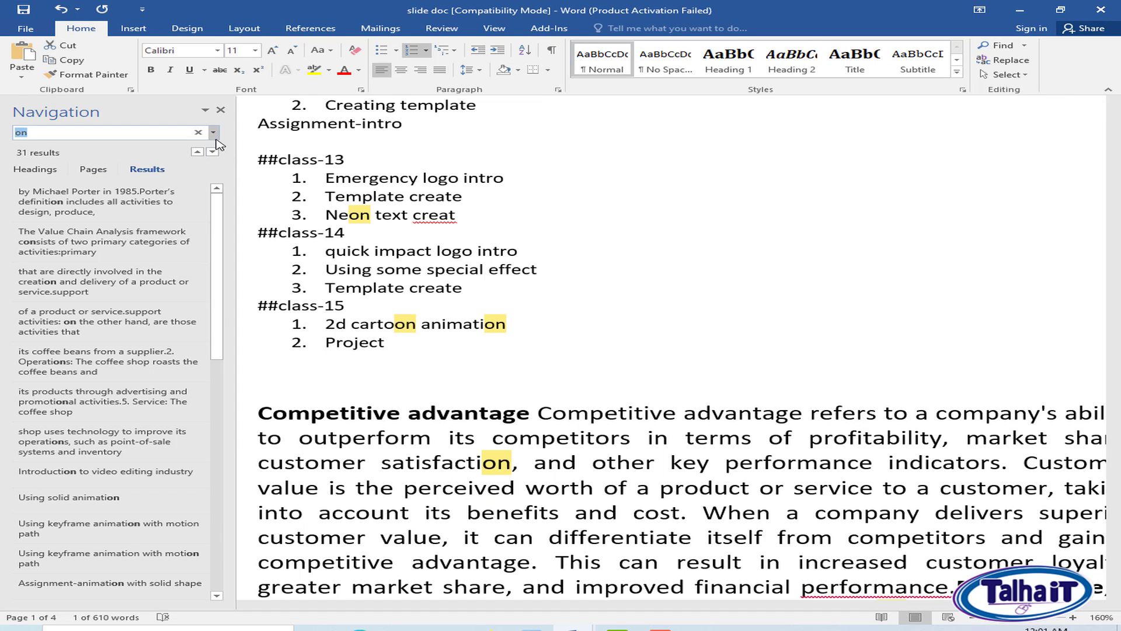
pyautogui.click(213, 132)
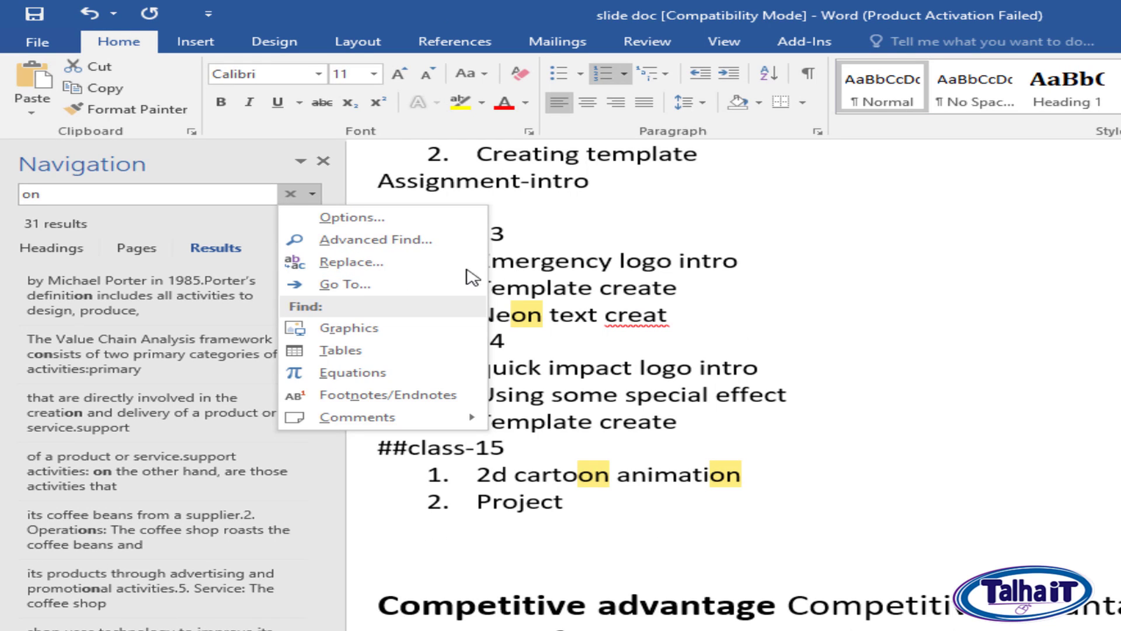
pyautogui.click(941, 272)
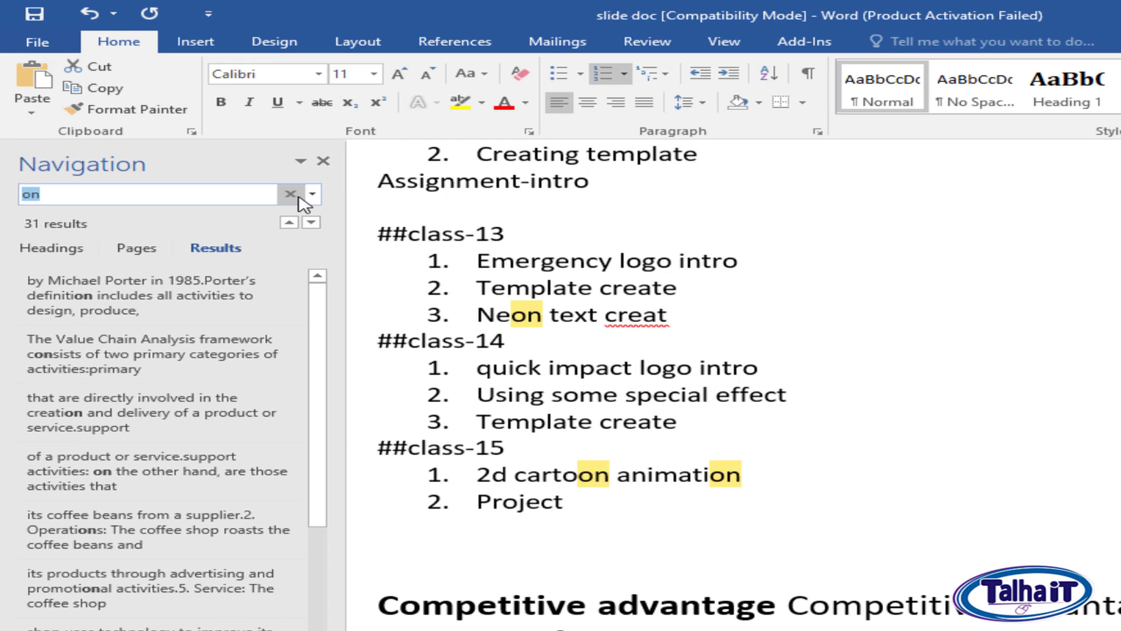
pyautogui.click(323, 161)
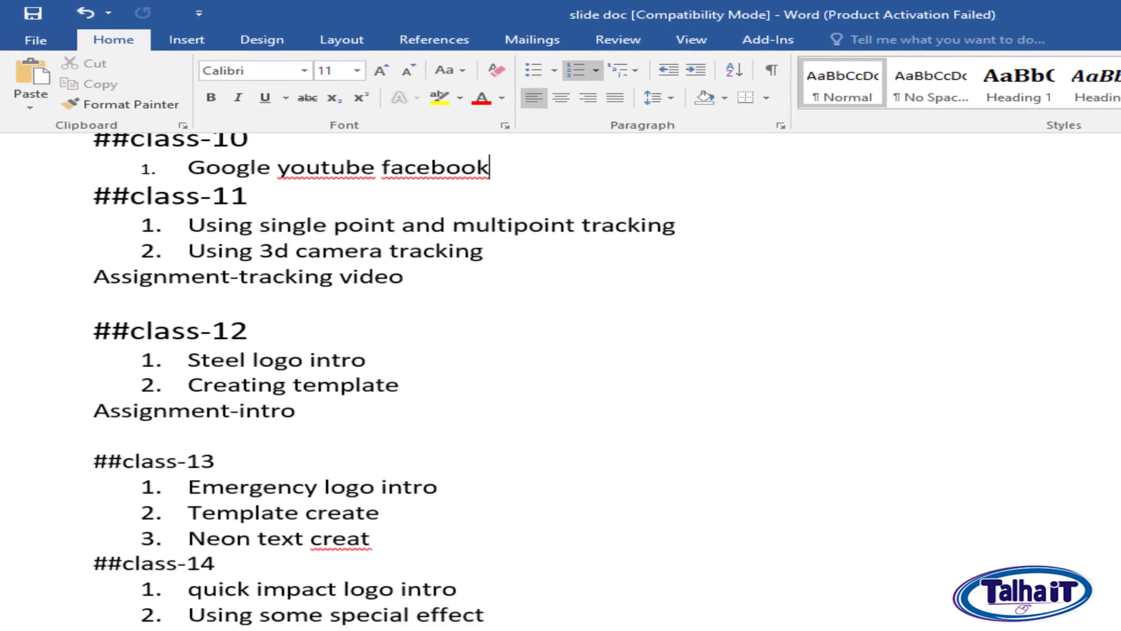
# Set up a replacement of "on" with "The" and find matches up to "cartoon" under class-15.
pyautogui.click(1004, 61)
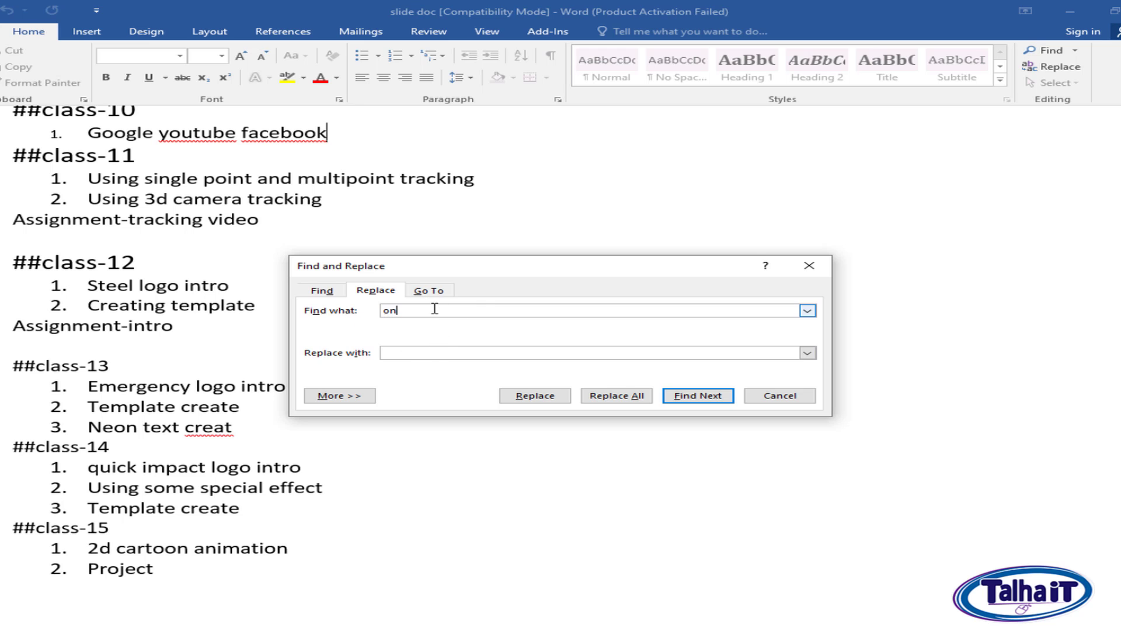
pyautogui.scroll(20, 170, 301)
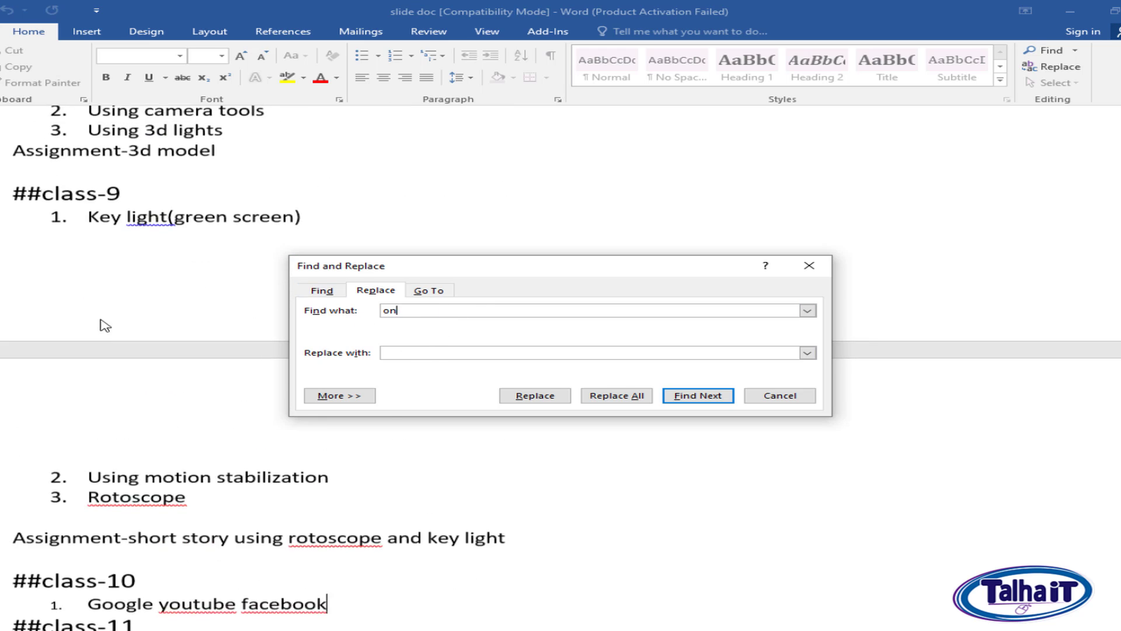
pyautogui.scroll(20, 448, 485)
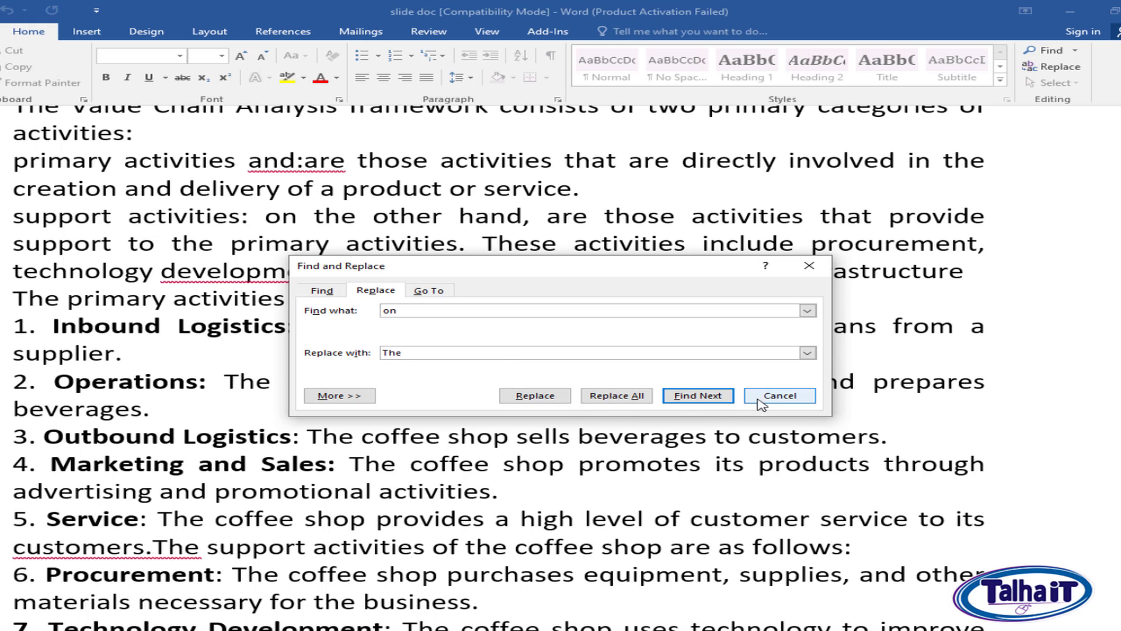
pyautogui.click(699, 396)
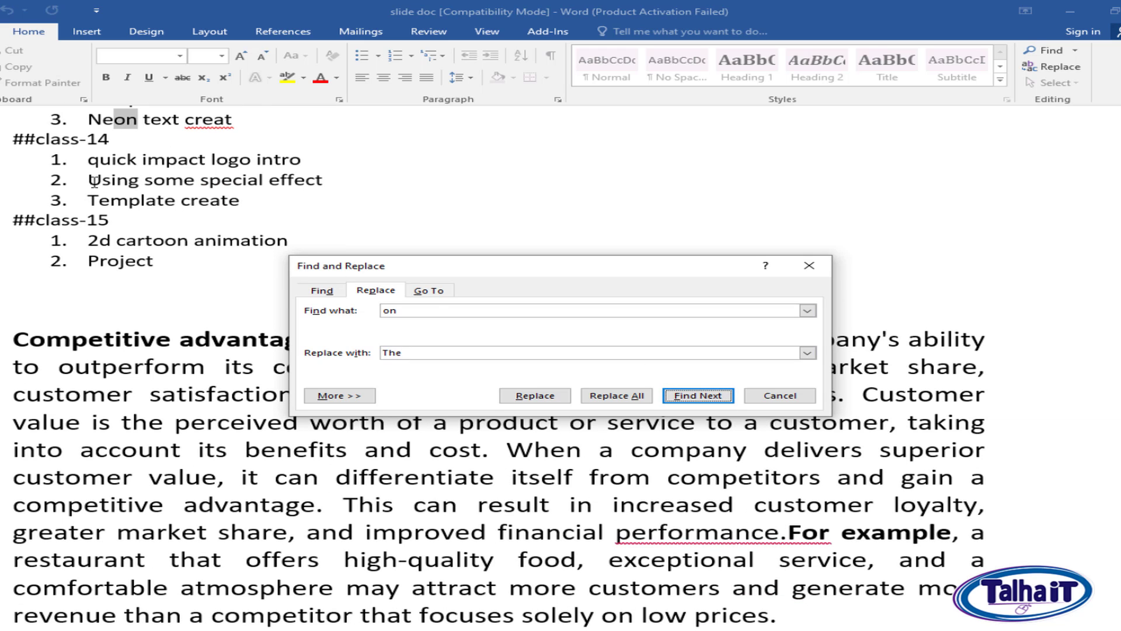
pyautogui.click(702, 397)
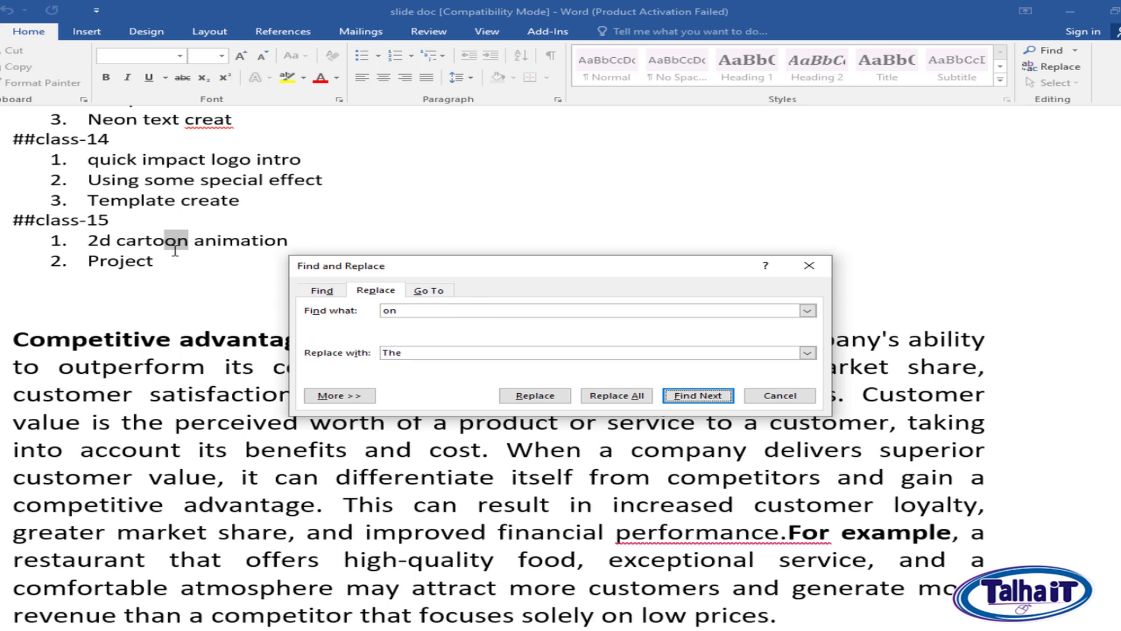
pyautogui.scroll(5, 186, 244)
pyautogui.scroll(-2, 186, 244)
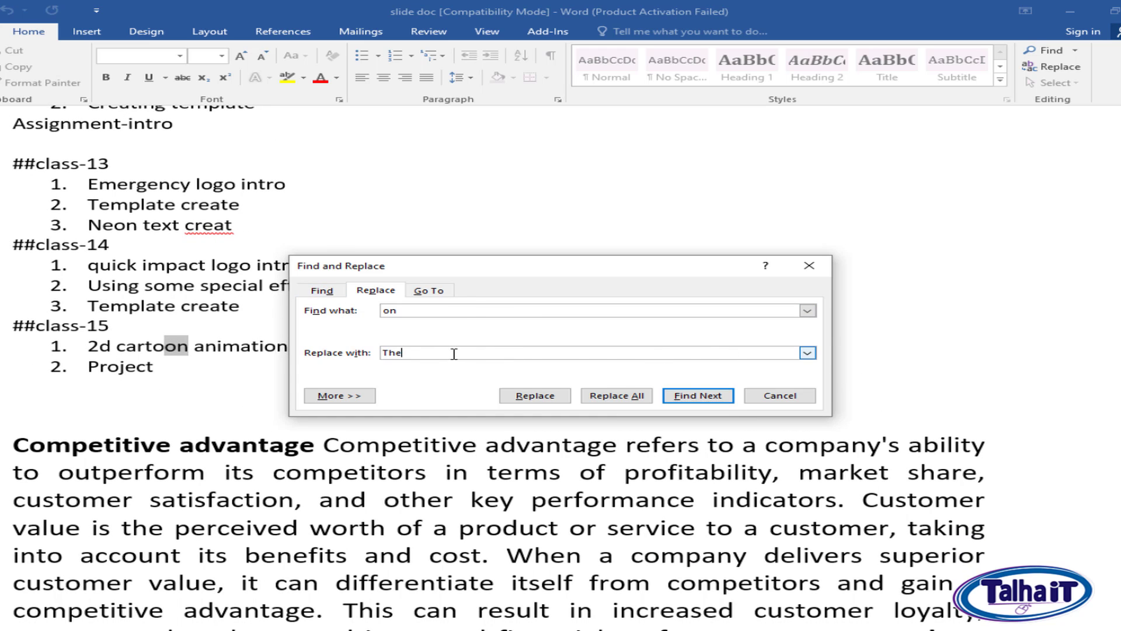
# Replace "on" with "The" one match at a time in "cartoon", "animation", "satisfaction" and "exceptional".
pyautogui.click(552, 397)
pyautogui.click(178, 344)
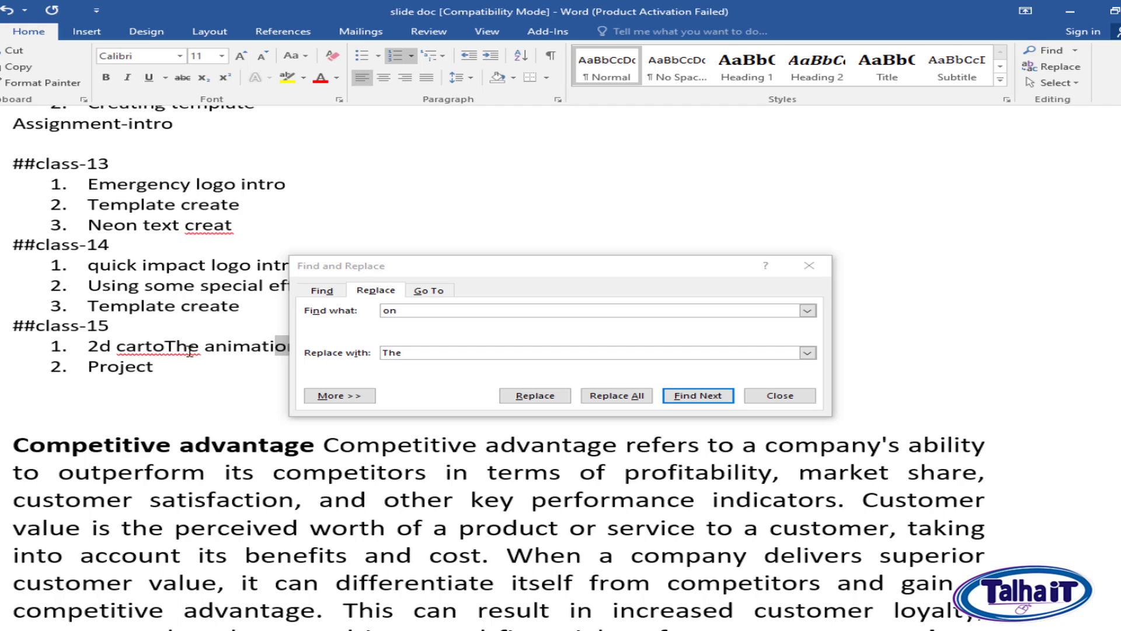
pyautogui.click(535, 396)
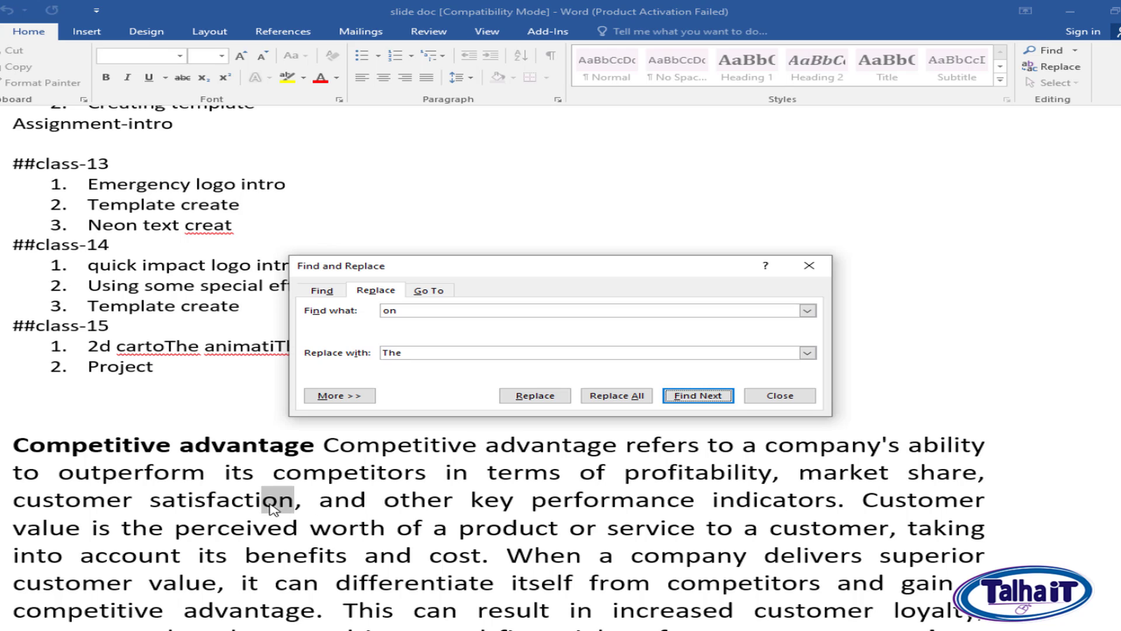
pyautogui.click(532, 397)
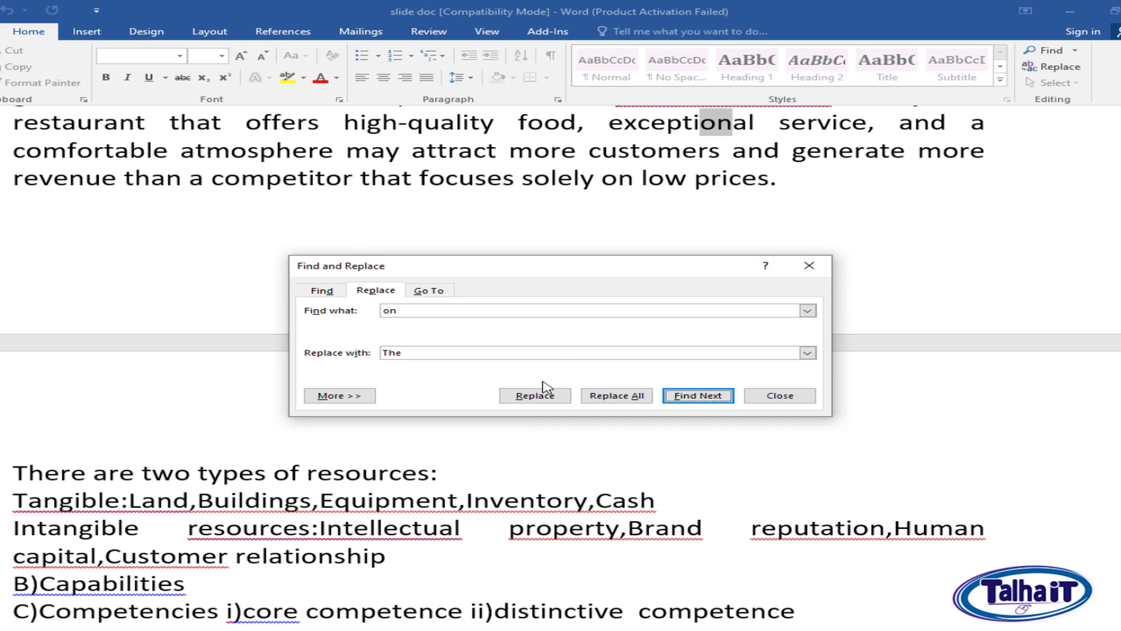
pyautogui.click(533, 398)
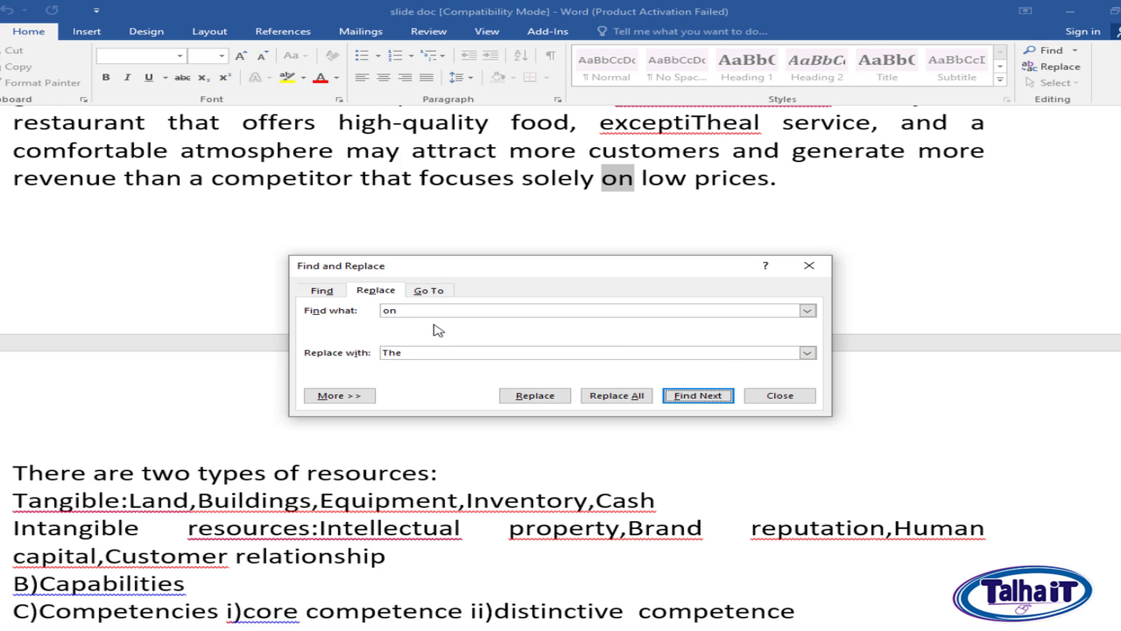
# View the expanded search options and the Go To settings of Find and Replace, leaving them unused.
pyautogui.click(357, 397)
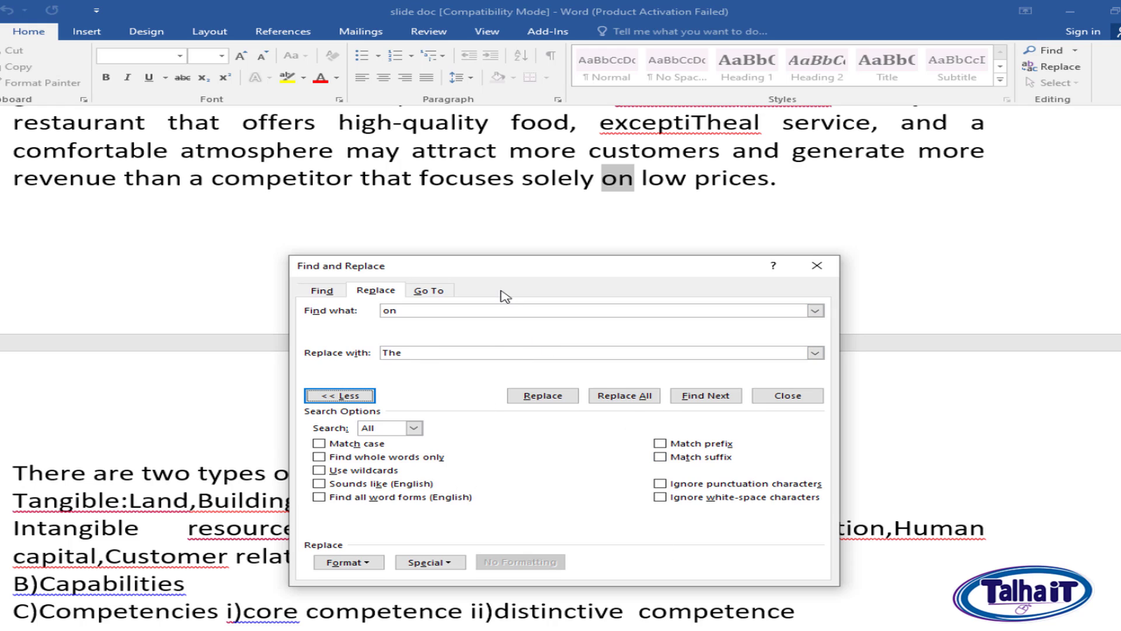
pyautogui.click(430, 291)
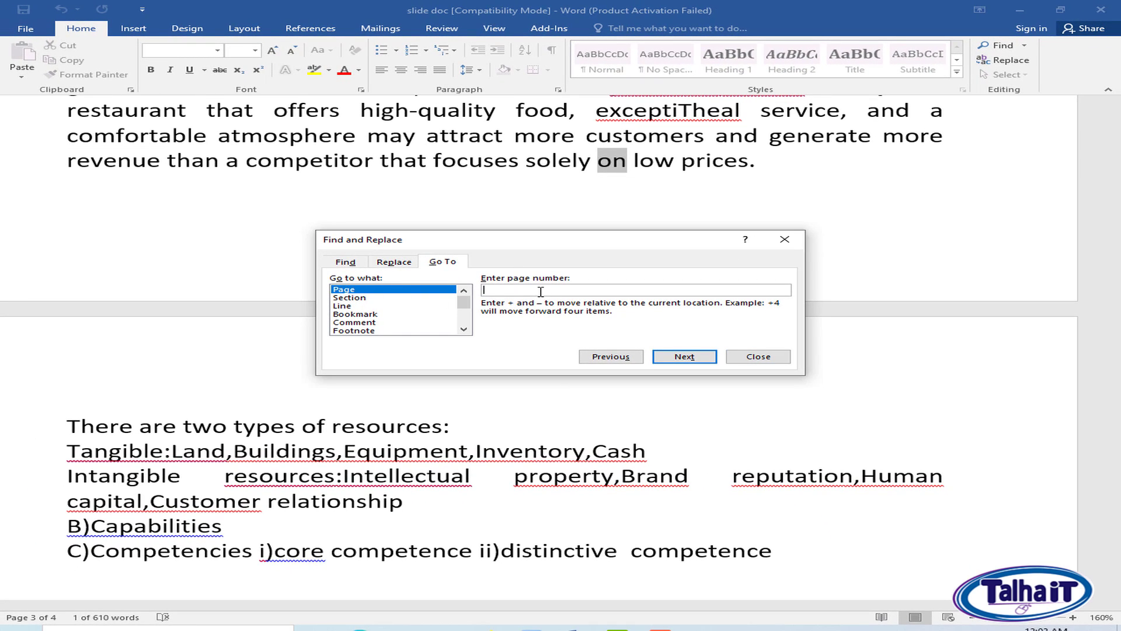
pyautogui.click(765, 357)
# Return to the start of the document and use Go To to jump to page 3.
pyautogui.scroll(12, 817, 327)
pyautogui.hotkey('ctrl', 'End')
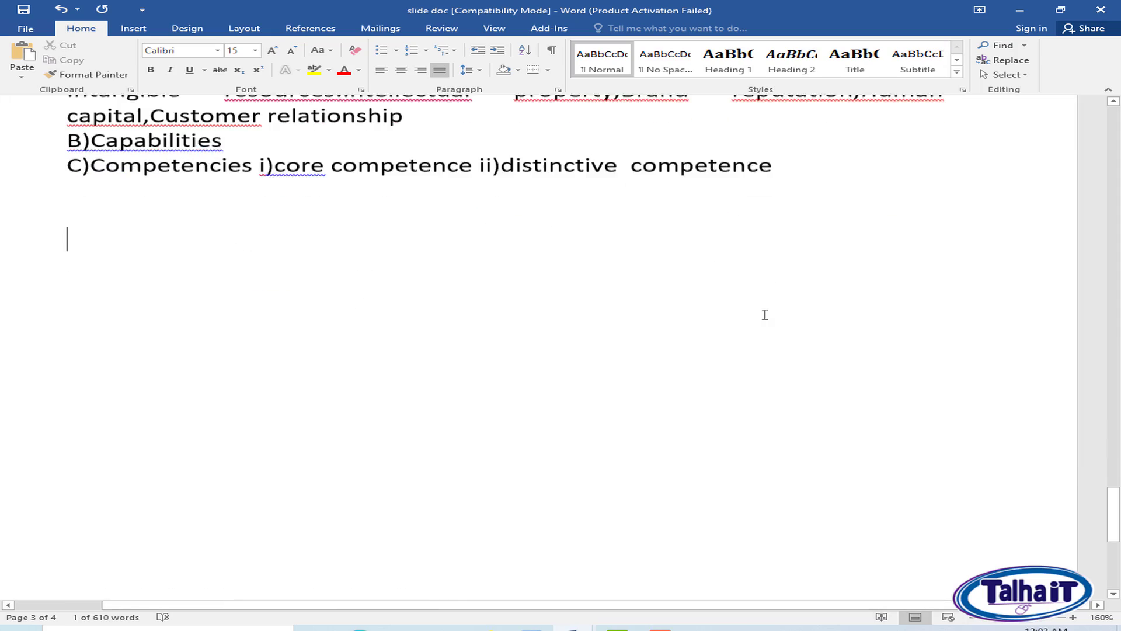
pyautogui.scroll(6, 759, 327)
pyautogui.scroll(1, 755, 337)
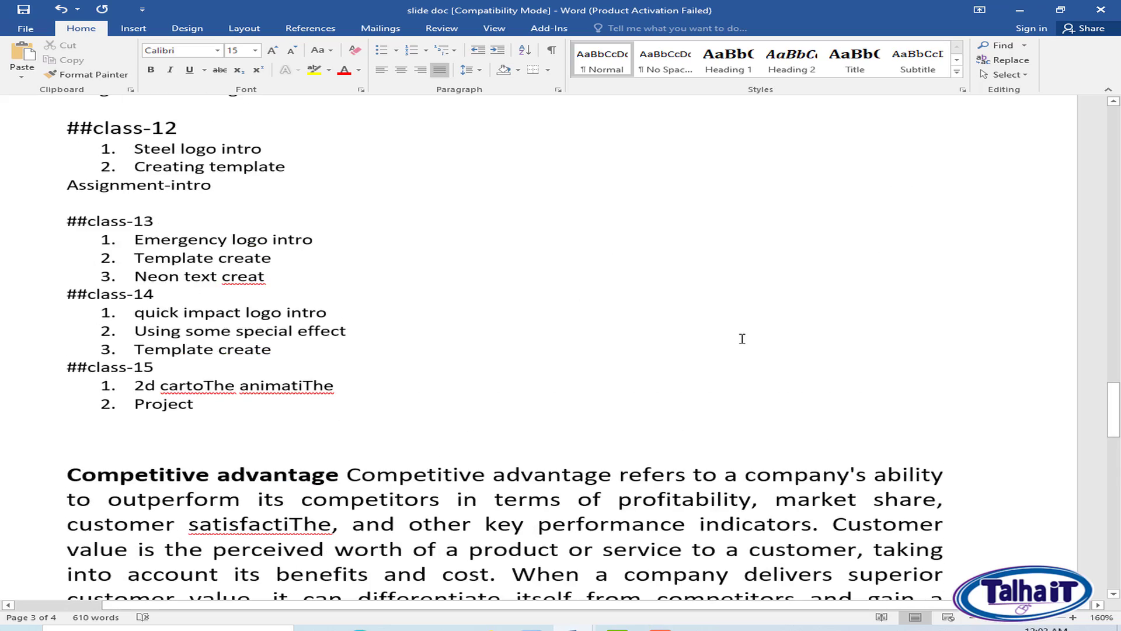
pyautogui.hotkey('ctrl', 'Home')
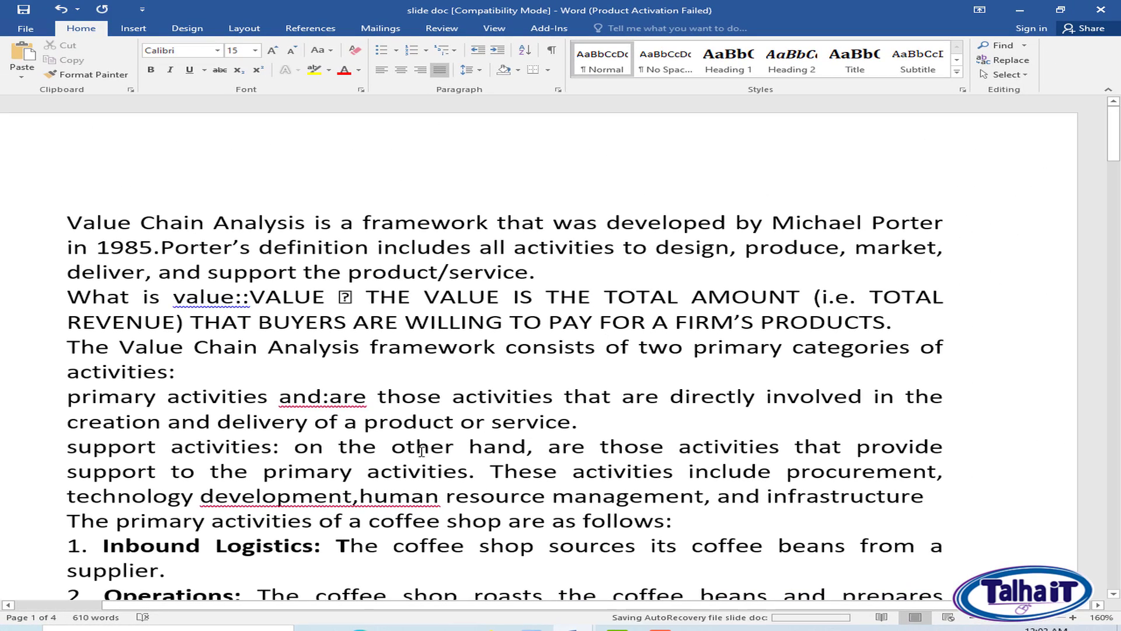
pyautogui.hotkey('ctrl', 'g')
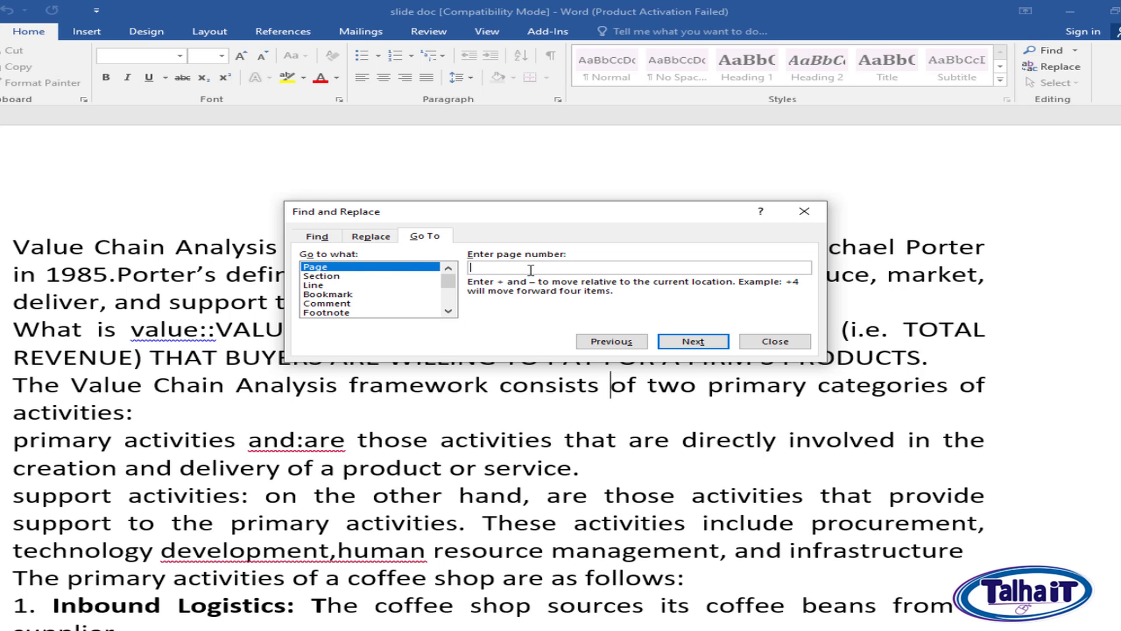
pyautogui.write('3')
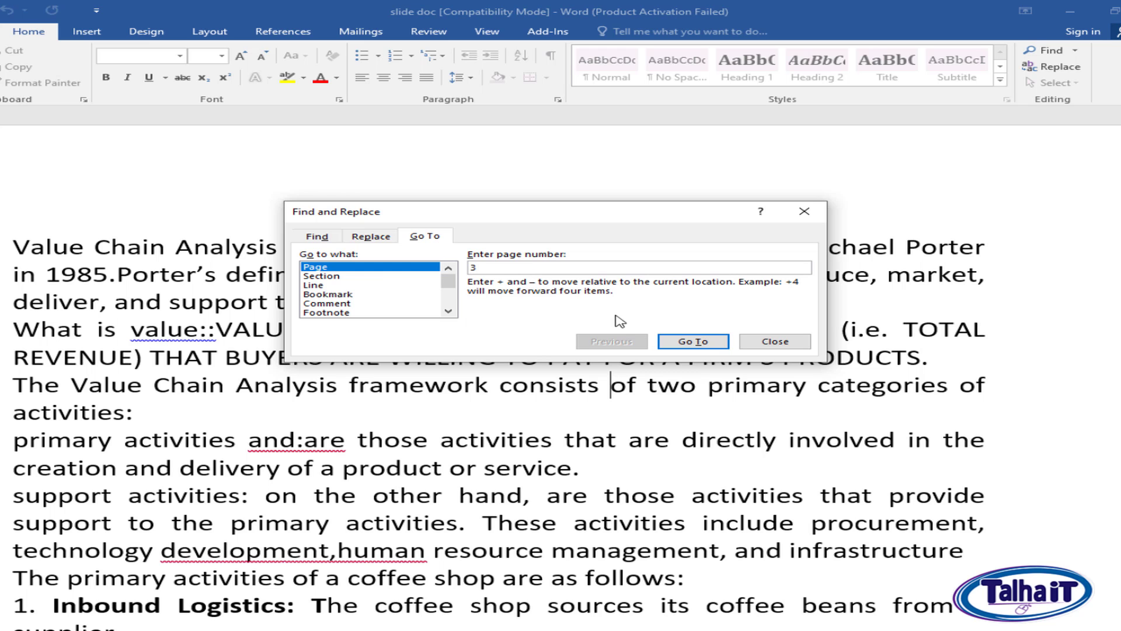
pyautogui.click(711, 342)
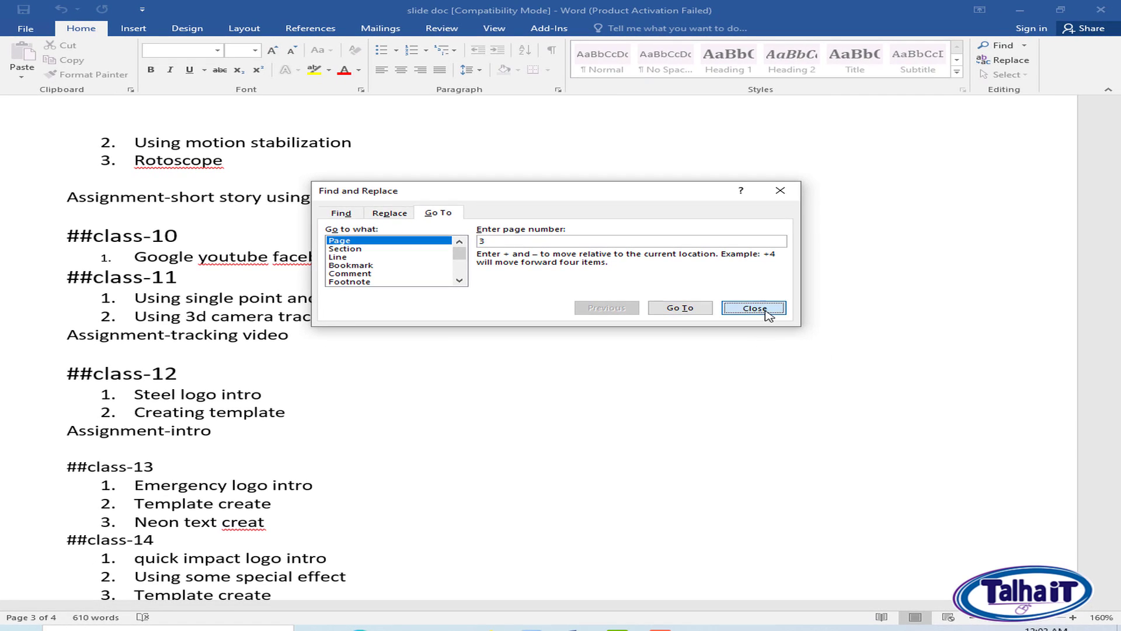
pyautogui.click(759, 309)
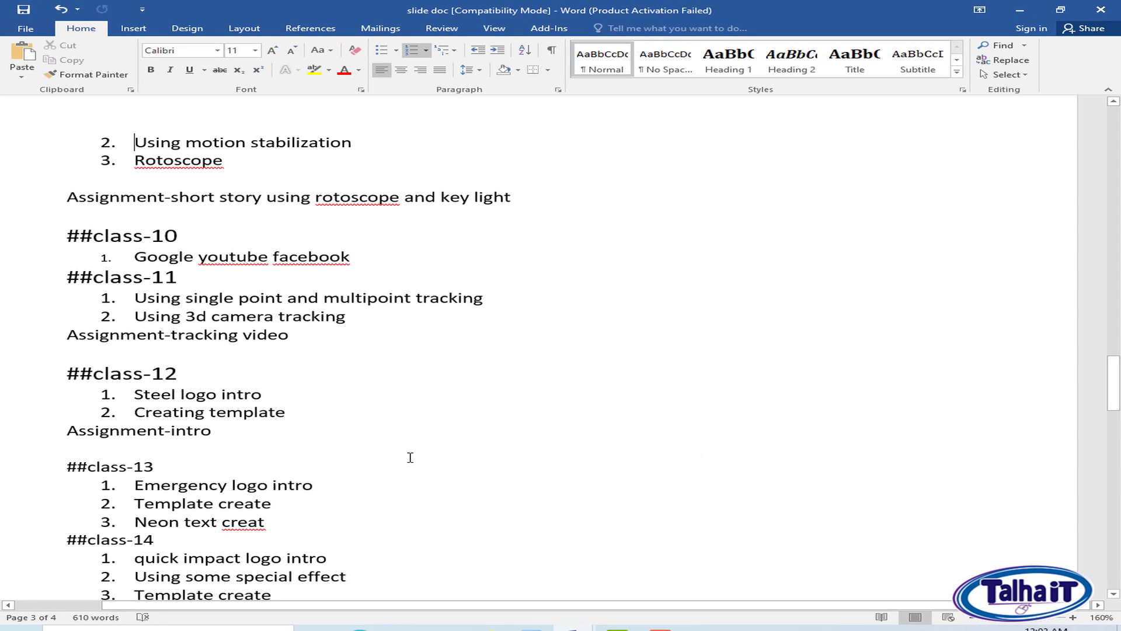
# Use Go To with Line as the target and +8 to move eight lines forward from the cursor.
pyautogui.hotkey('ctrl', 'g')
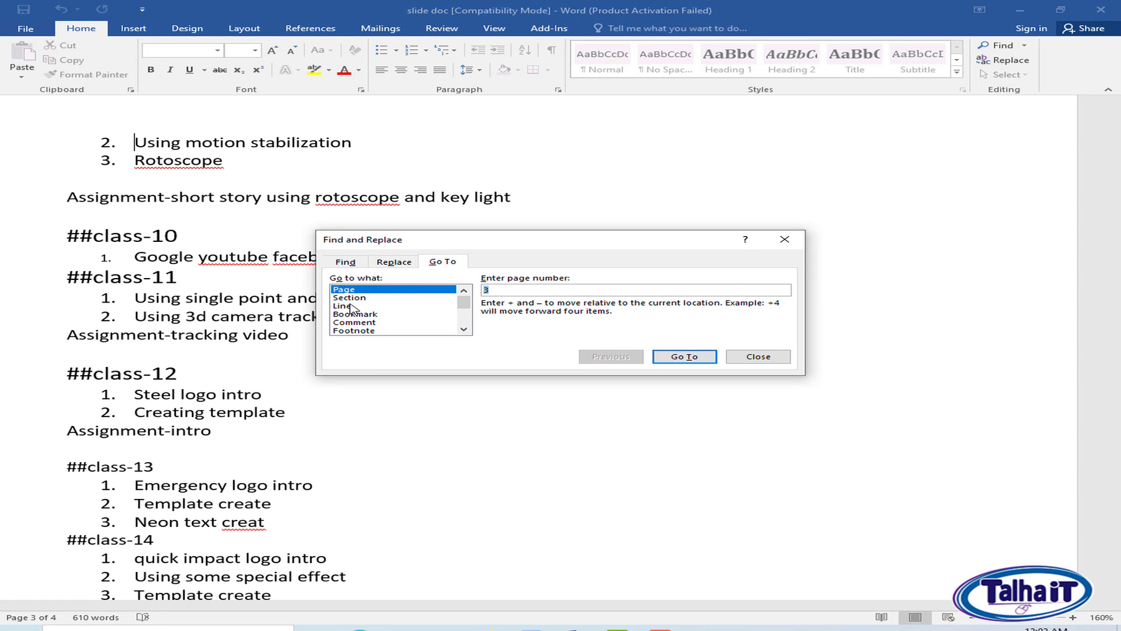
pyautogui.click(349, 297)
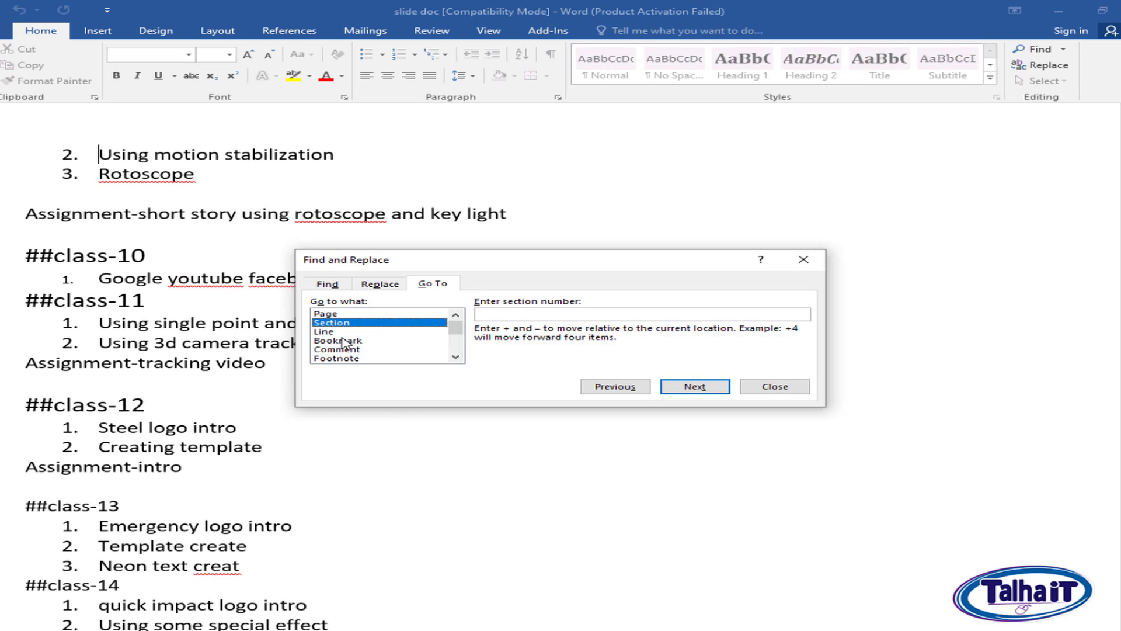
pyautogui.click(344, 341)
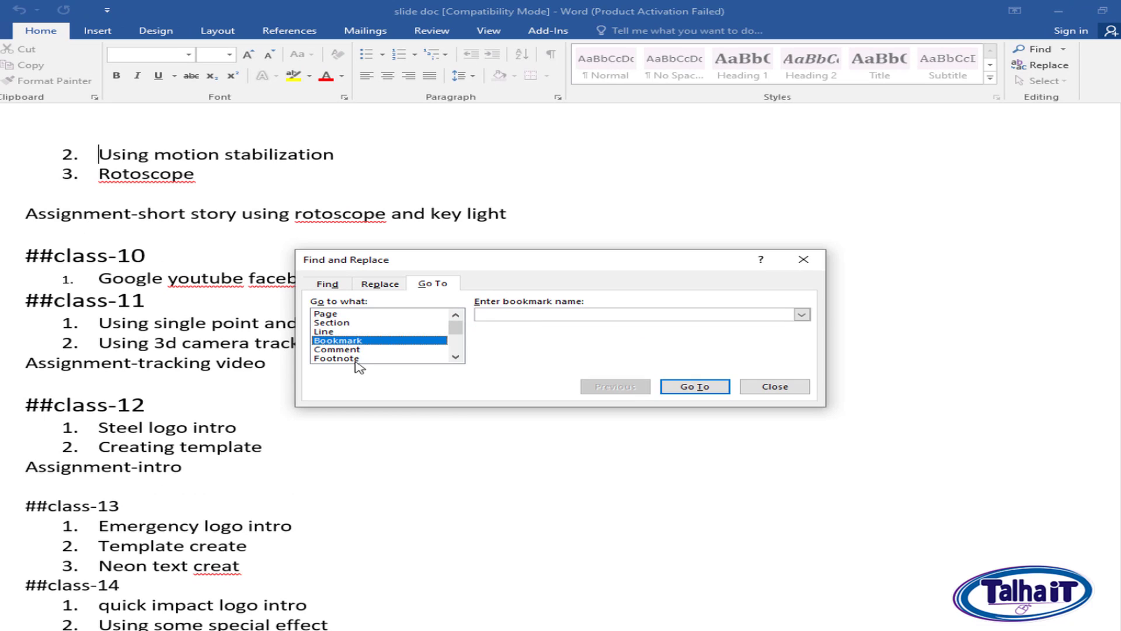
pyautogui.click(332, 331)
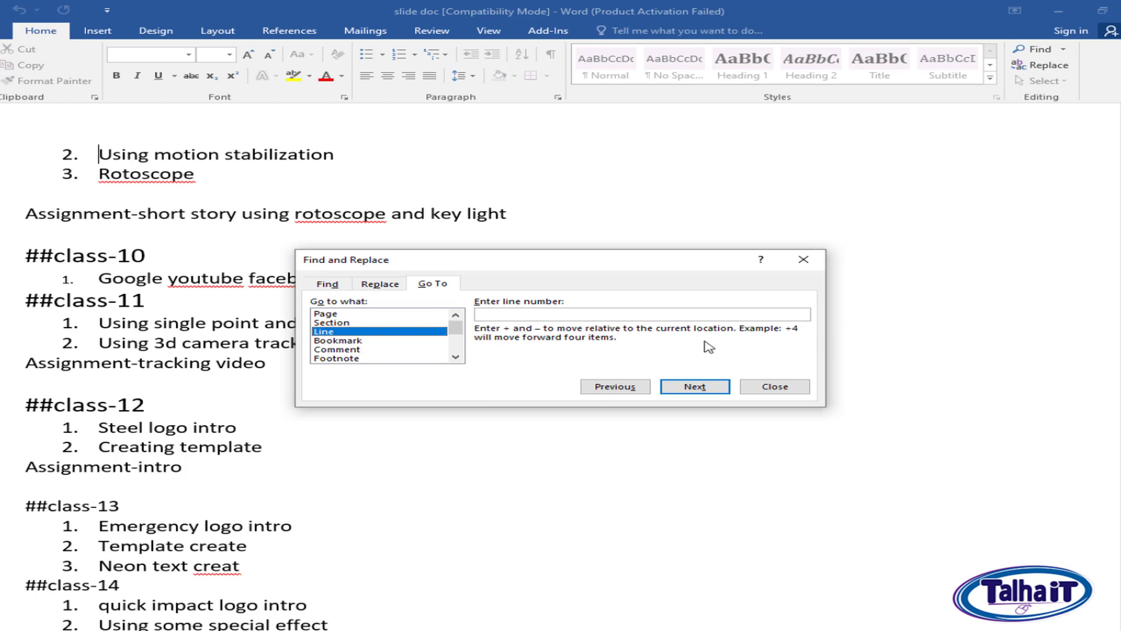
pyautogui.click(570, 314)
pyautogui.write('+8')
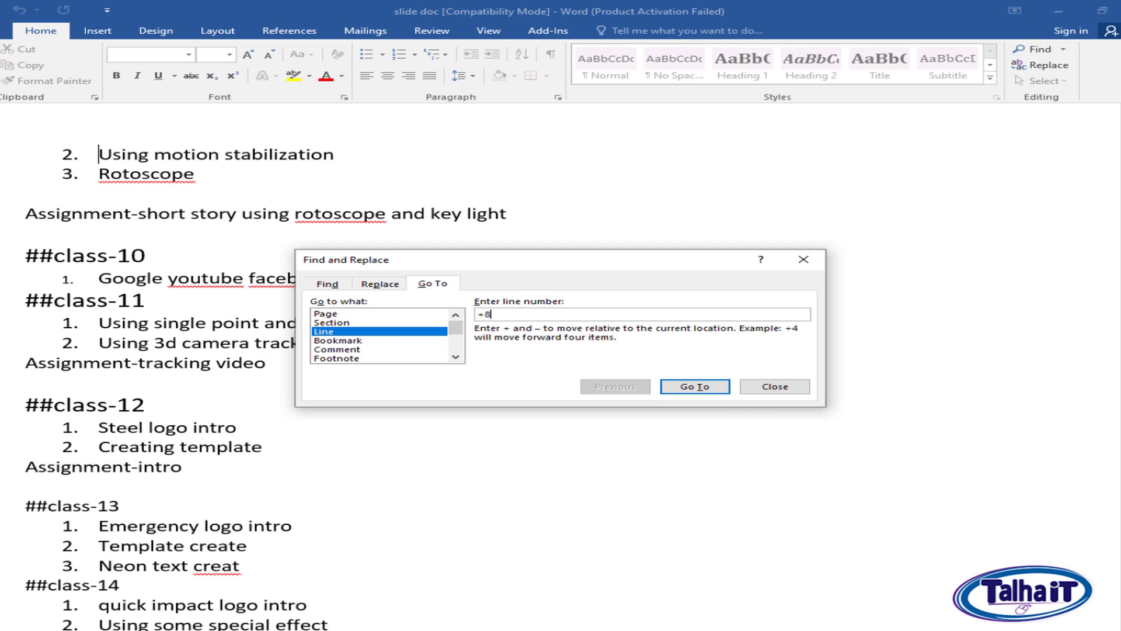
pyautogui.click(727, 390)
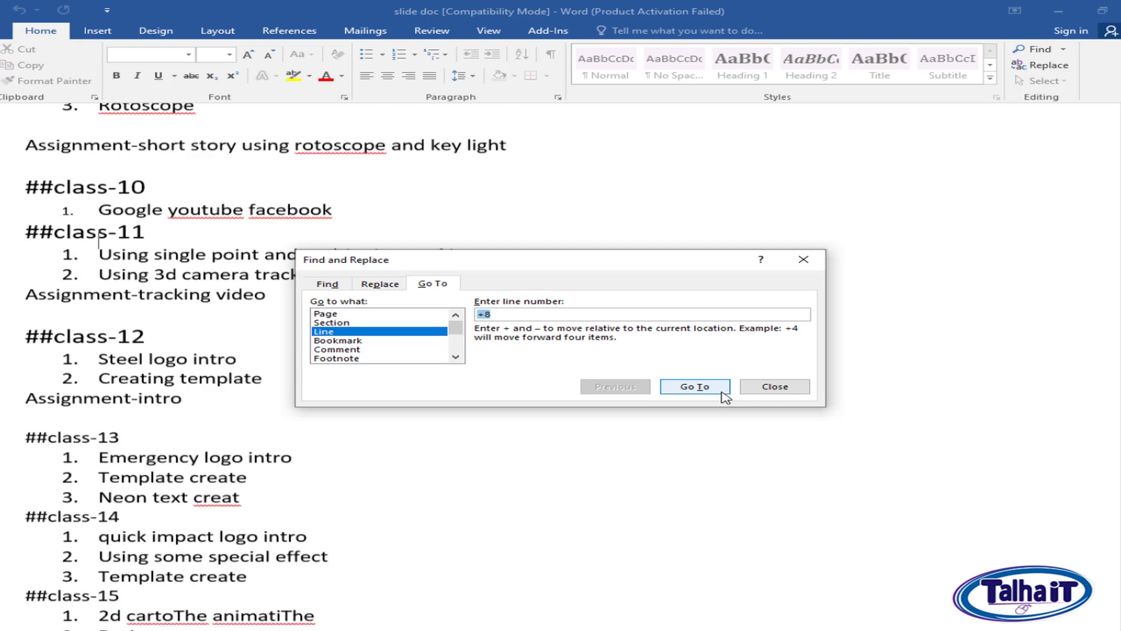
pyautogui.click(791, 386)
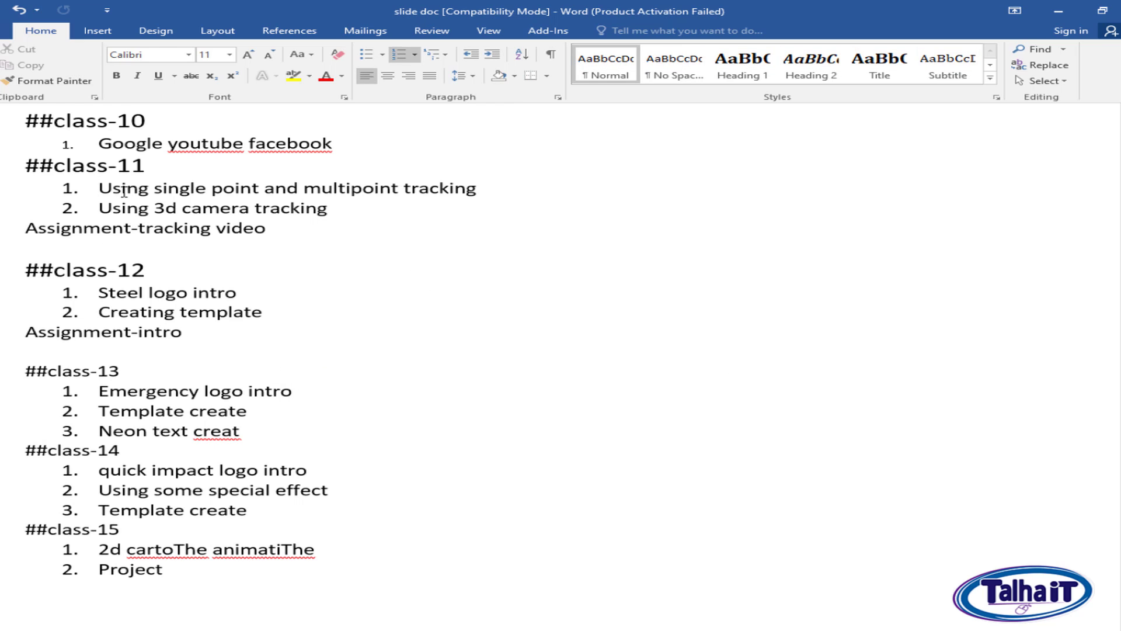
pyautogui.moveTo(99, 188); pyautogui.dragTo(139, 196)
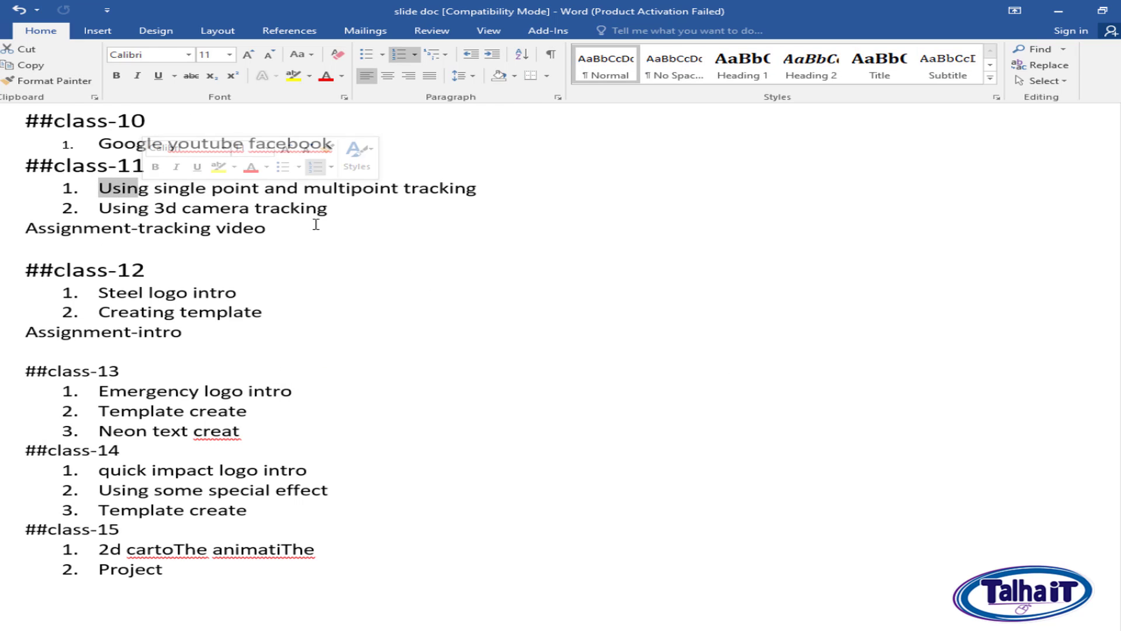
pyautogui.click(467, 264)
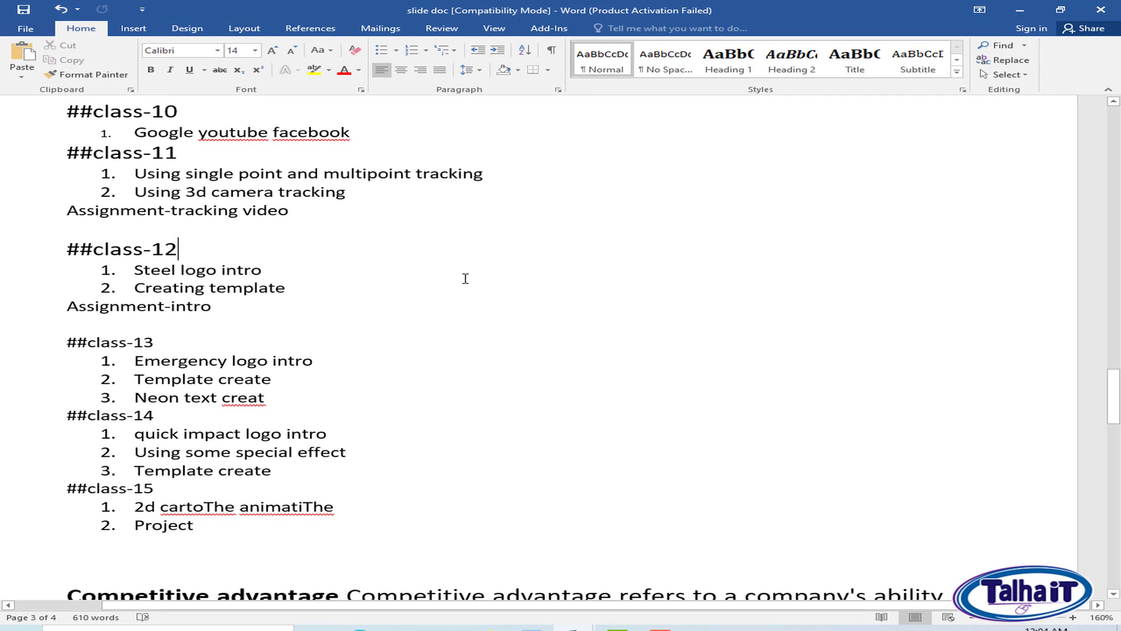
pyautogui.scroll(10, 591, 316)
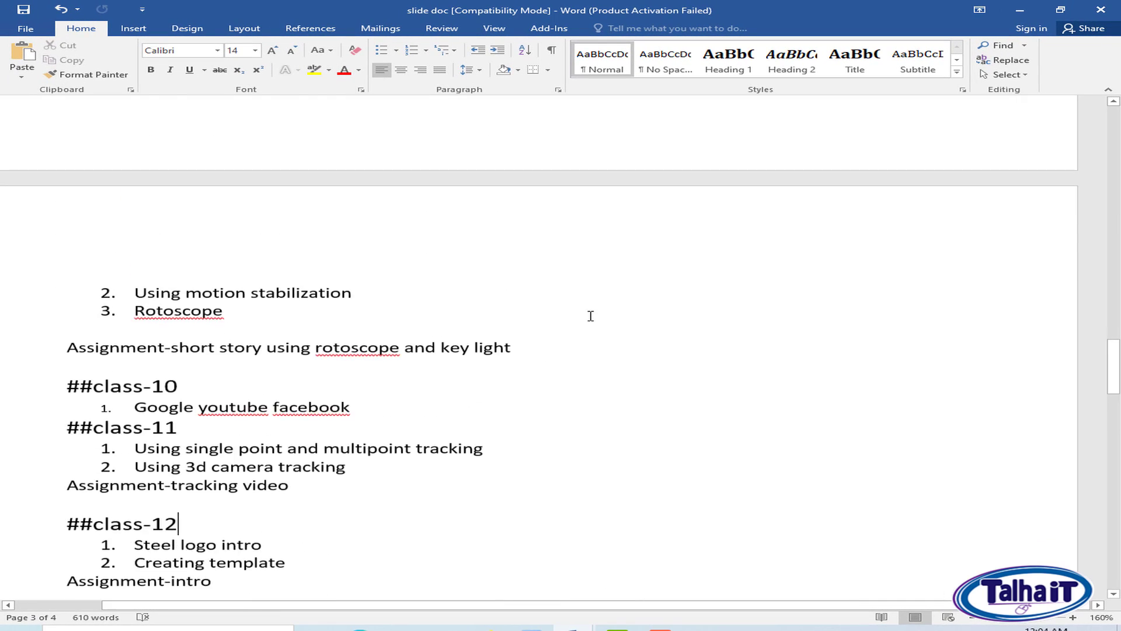
pyautogui.scroll(20, 611, 355)
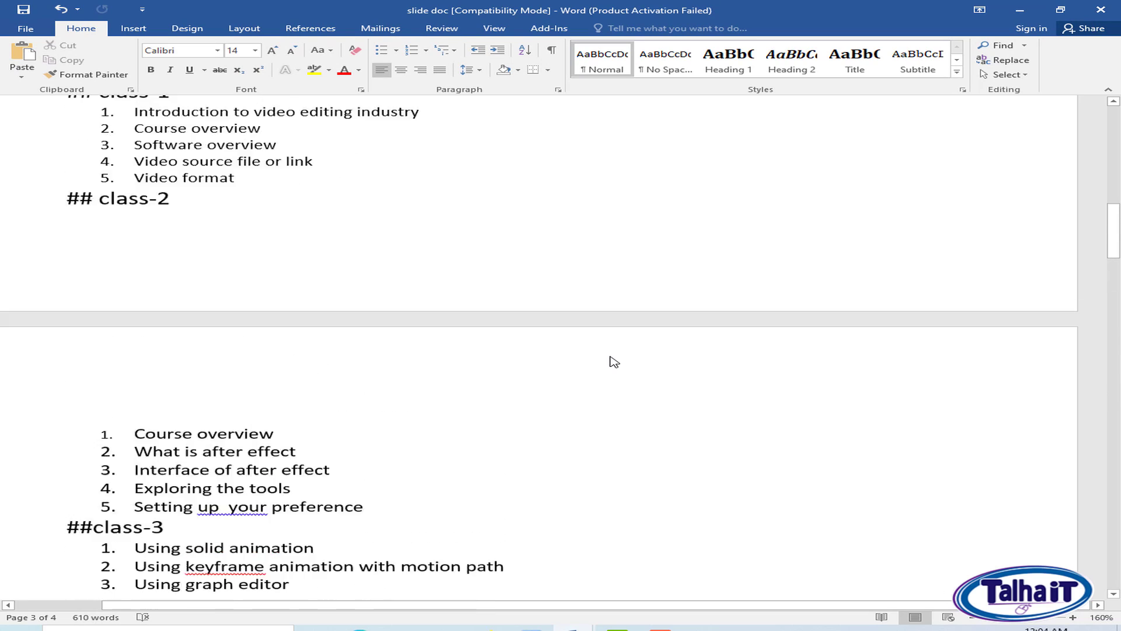
pyautogui.scroll(3, 612, 362)
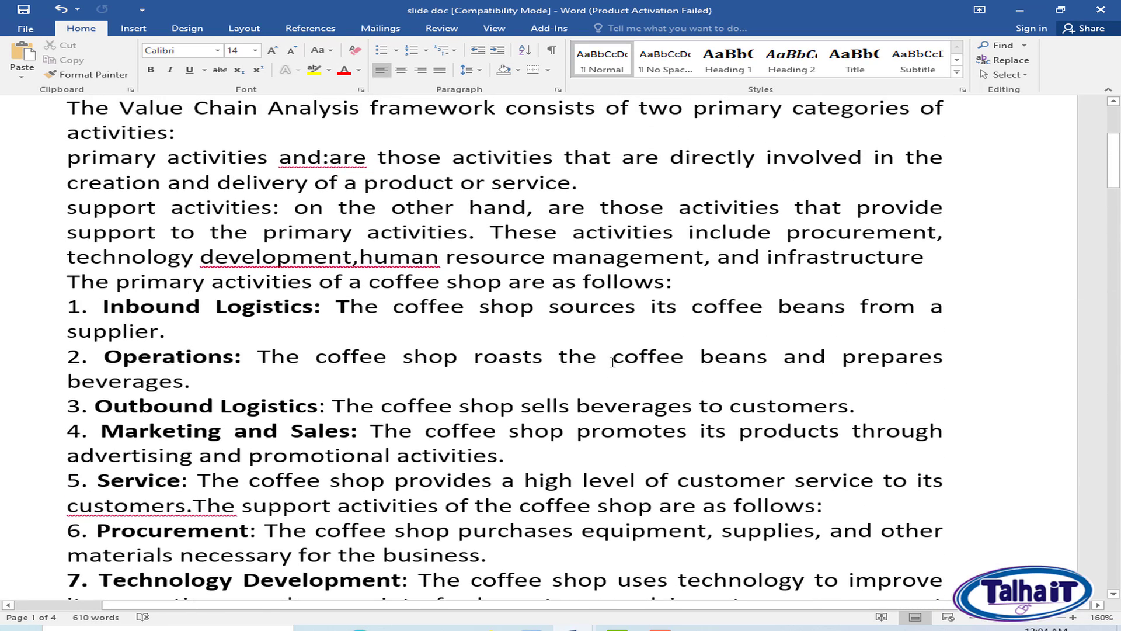